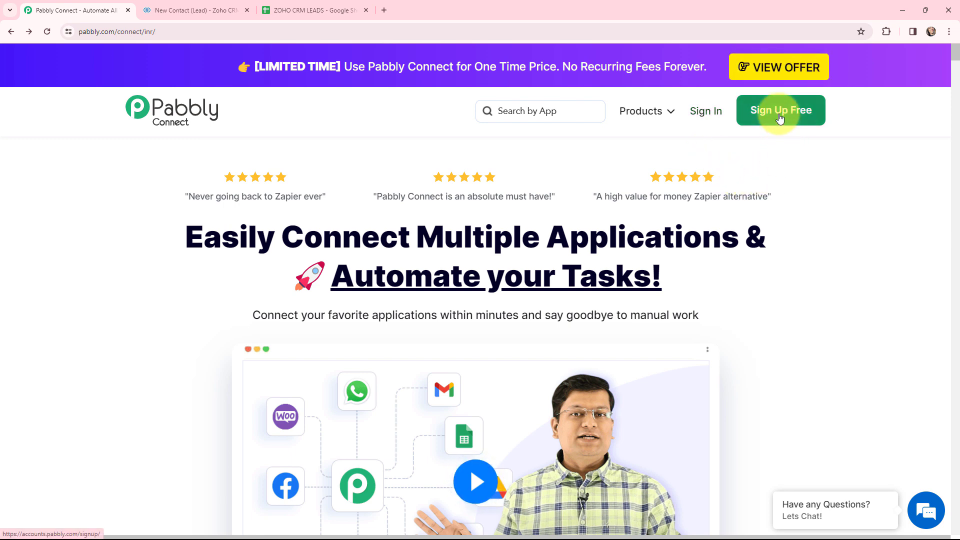
Sign in to Pabbly and launch Pabbly Connect from the All Apps page
left_click(700, 114)
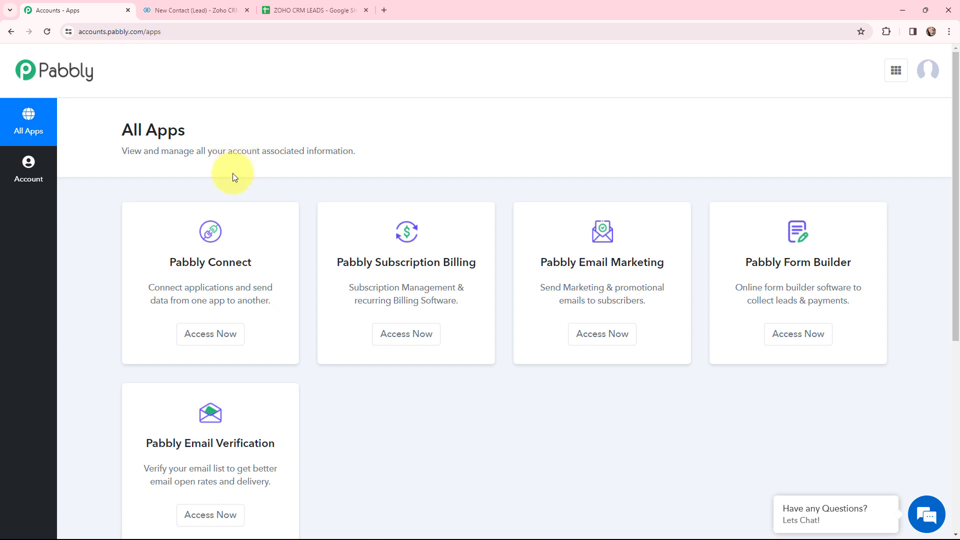
left_click(202, 335)
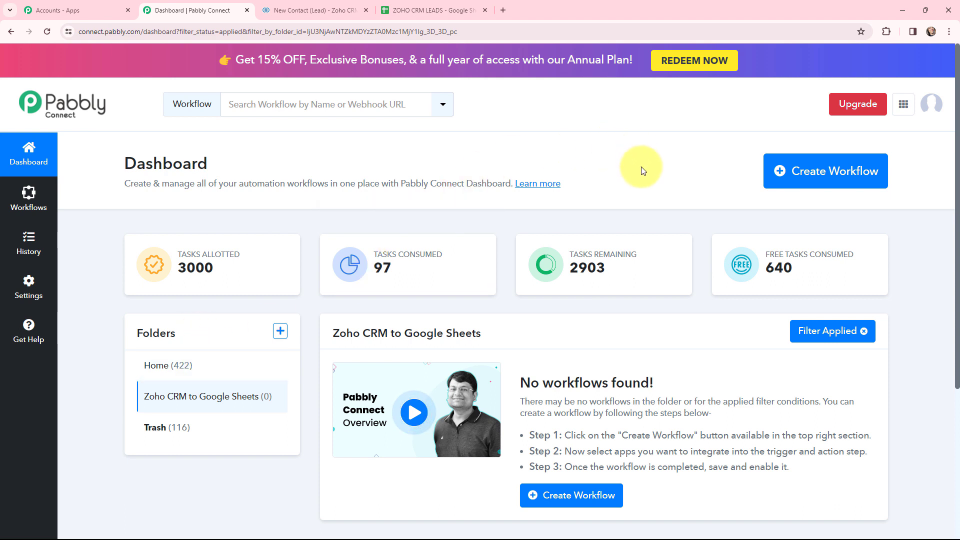
Create a workflow named 'Add Updated Zoho CRM Lead in Google Sheets' in the Zoho CRM to Google Sheets folder
left_click(821, 170)
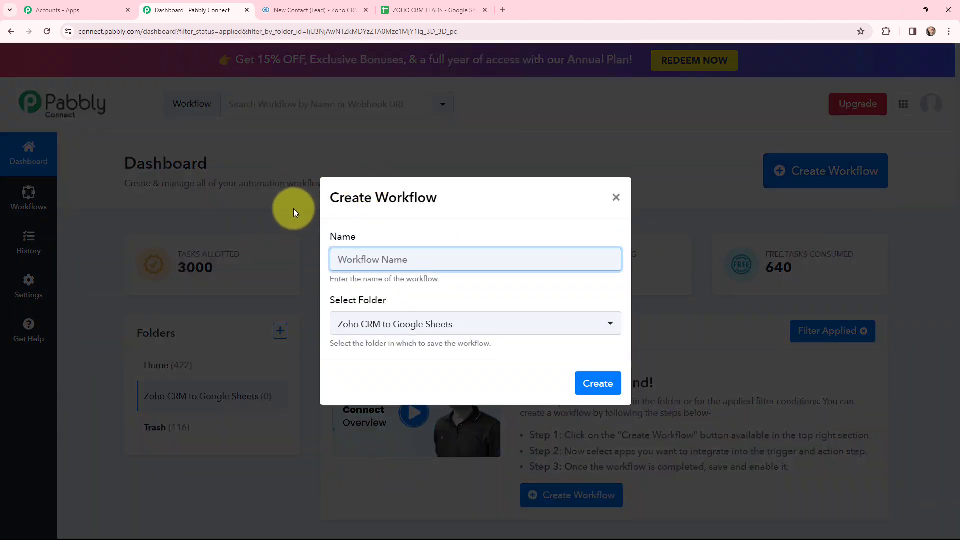
type("Add Updated Zoho CRM Lead in Google Sheets")
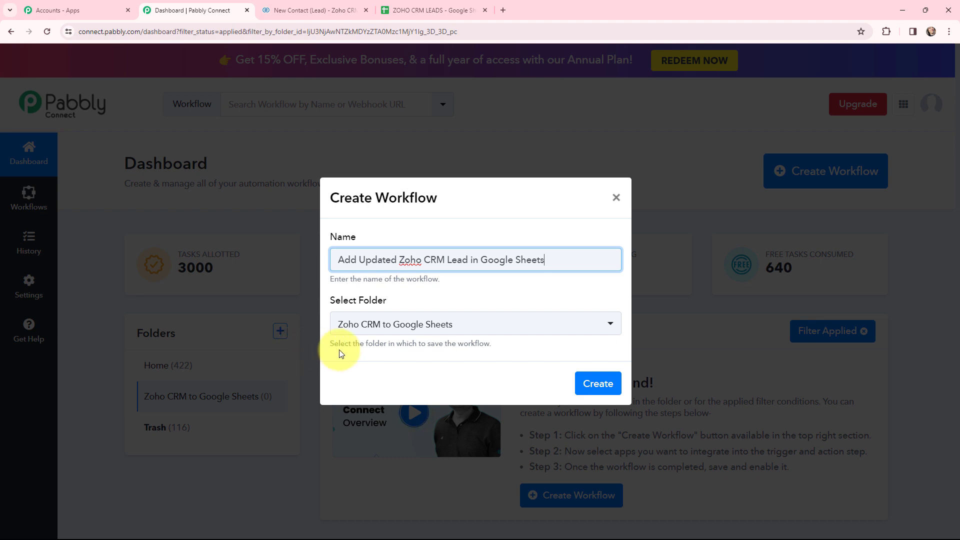
left_click(594, 381)
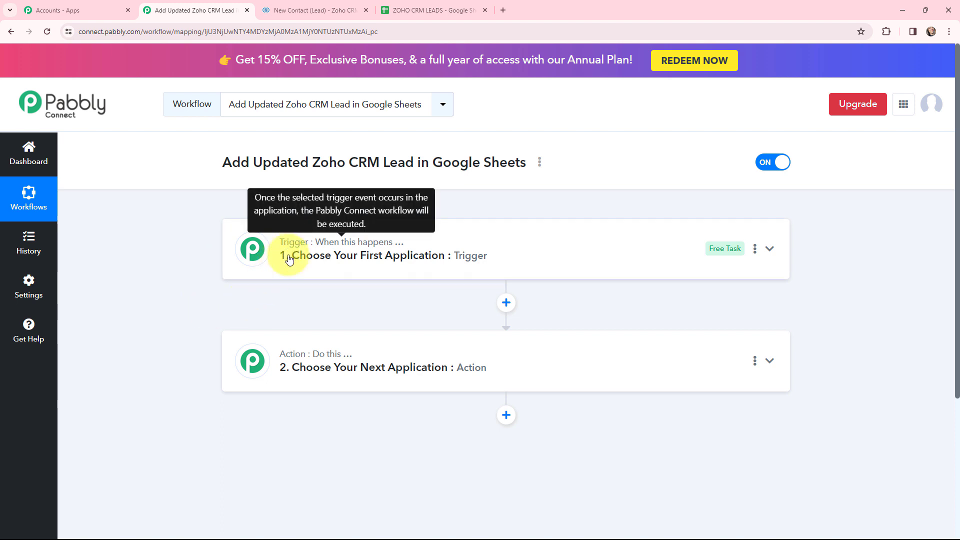
Check the ZOHO CRM LEADS sheet's columns, then expand the trigger step's app list
mouse_move(295, 360)
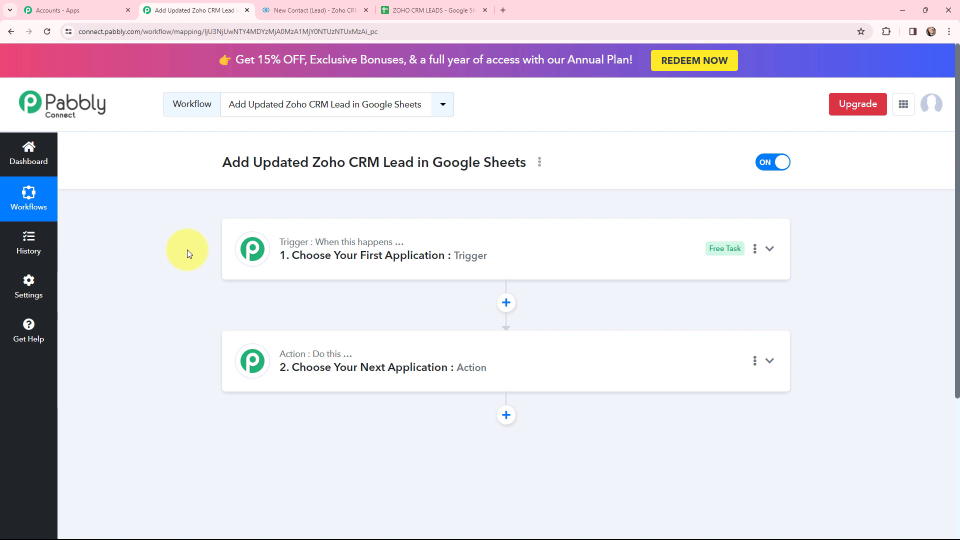
mouse_move(290, 246)
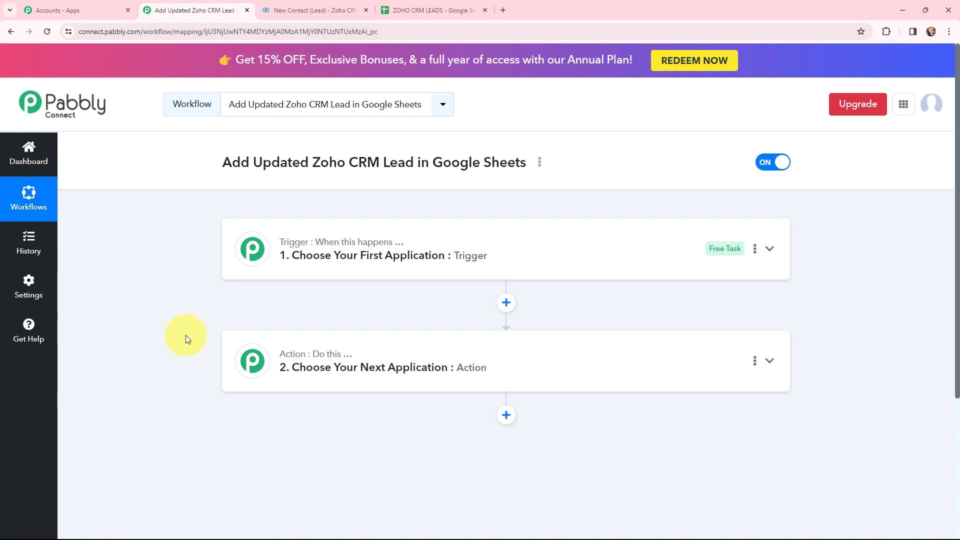
left_click(397, 16)
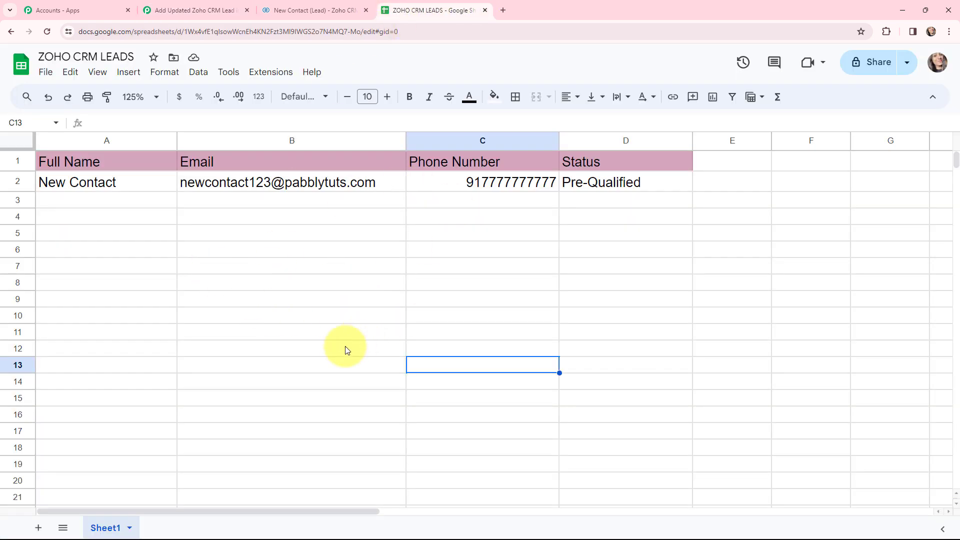
left_click(188, 6)
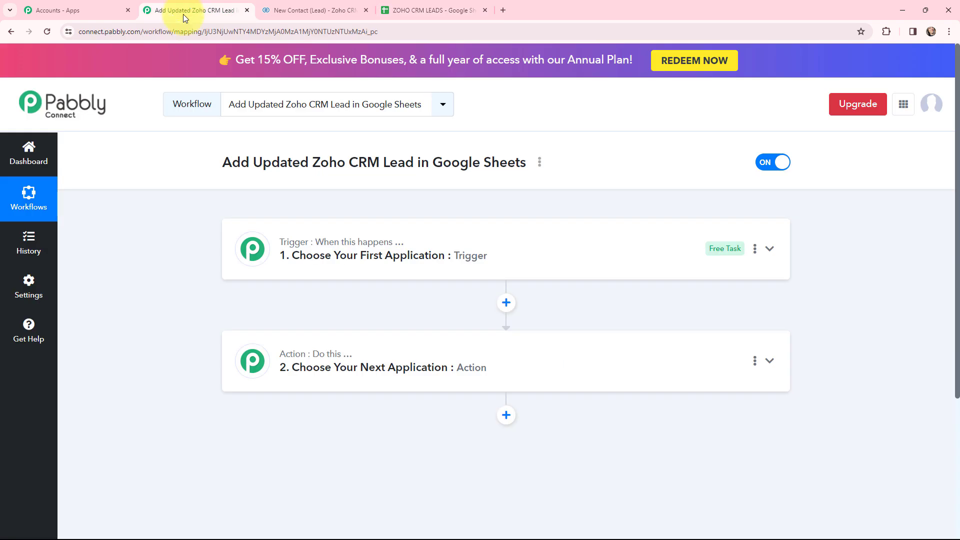
left_click(254, 245)
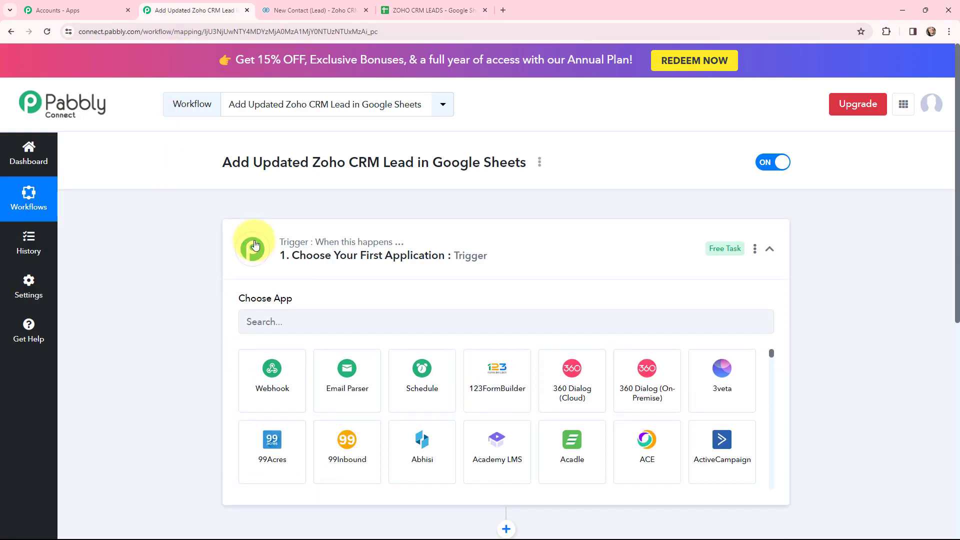
Choose Zoho CRM as the trigger app with the Update Module Entry (Instant) event
left_click(297, 315)
type("zoho cr")
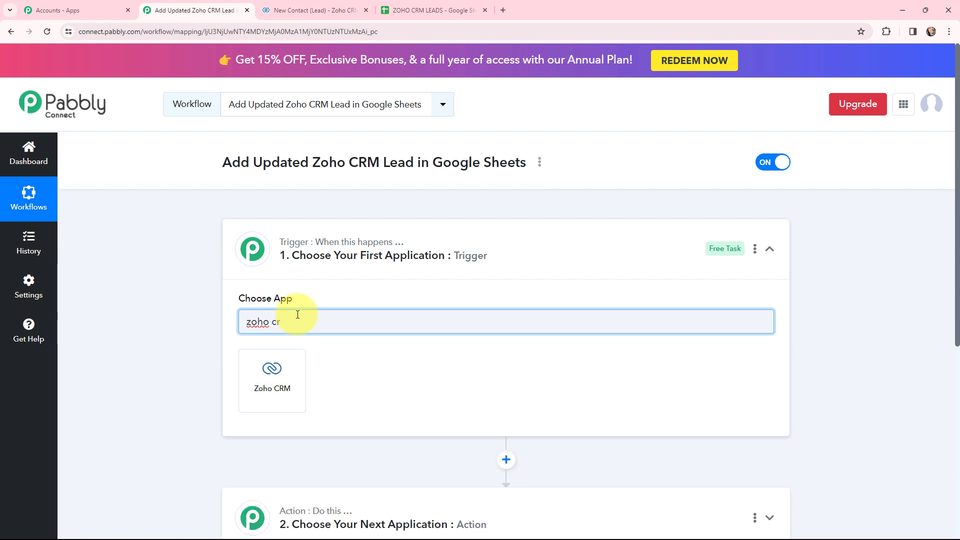
left_click(281, 362)
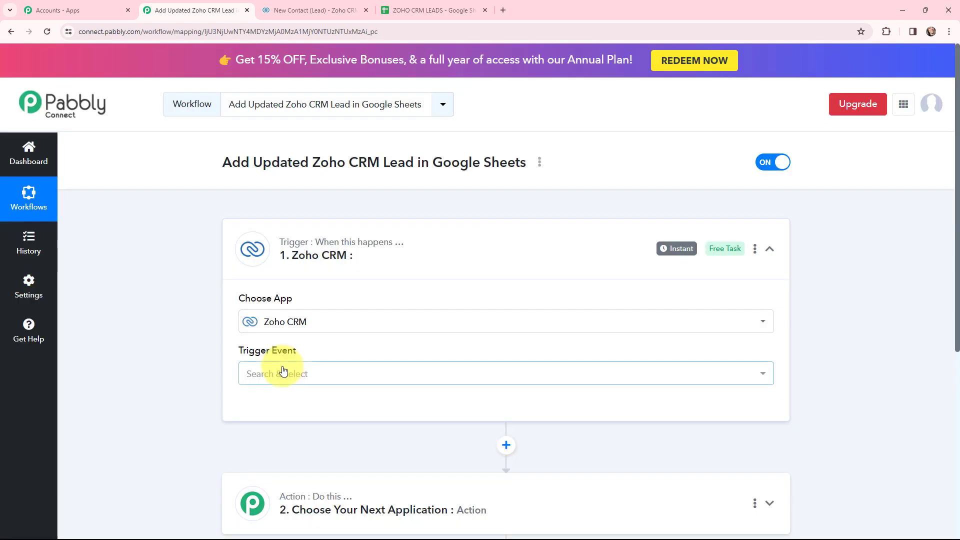
left_click(282, 372)
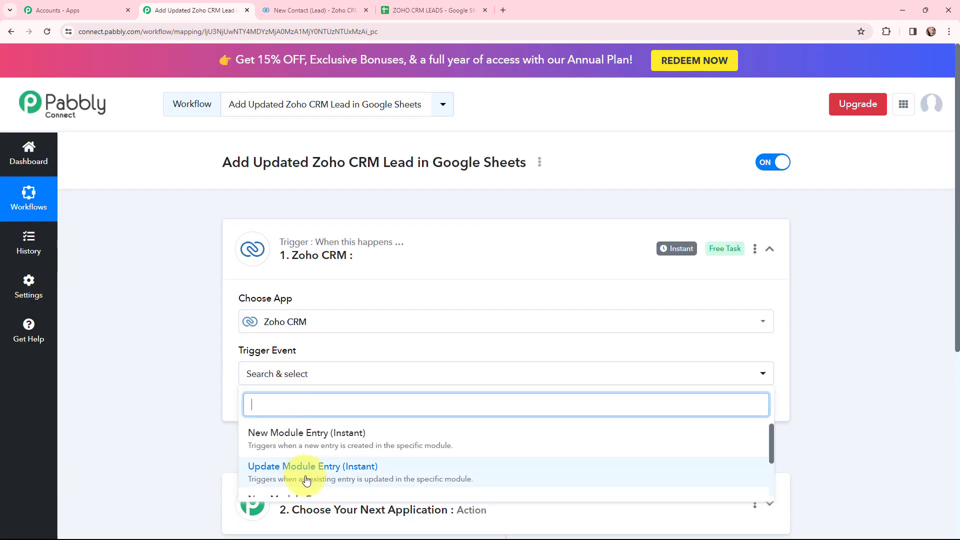
left_click(398, 468)
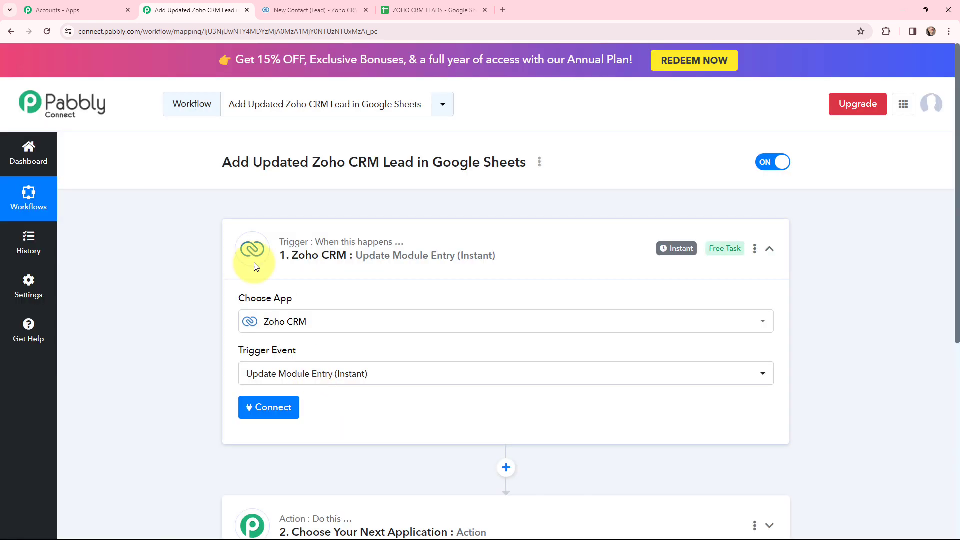
left_click(249, 260)
Set the action step to the Google Sheets app with the Add New Row event
left_click(259, 364)
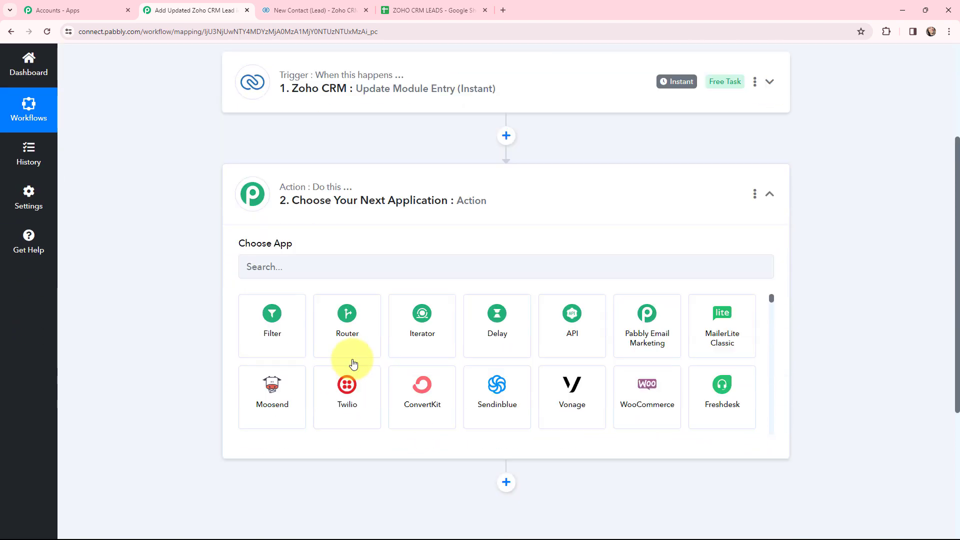
left_click(368, 265)
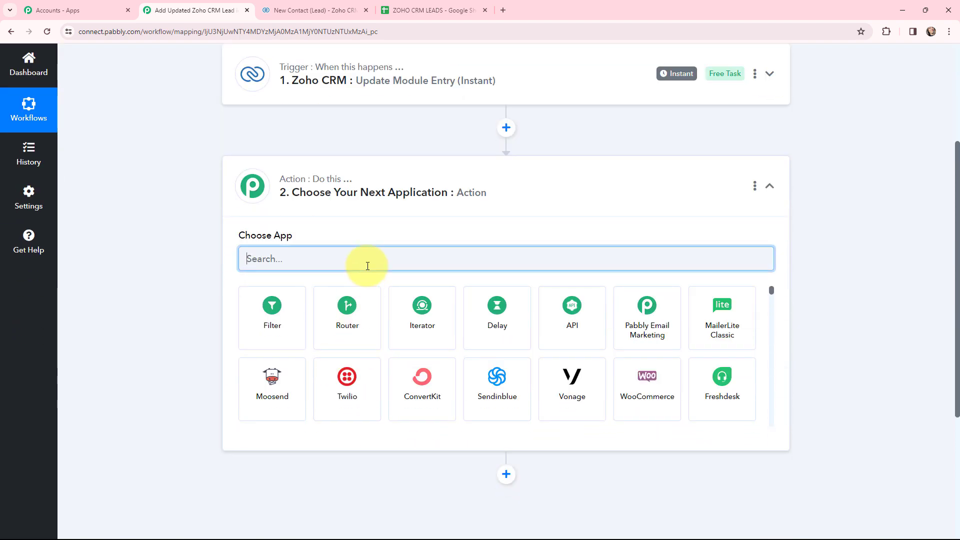
type("googl")
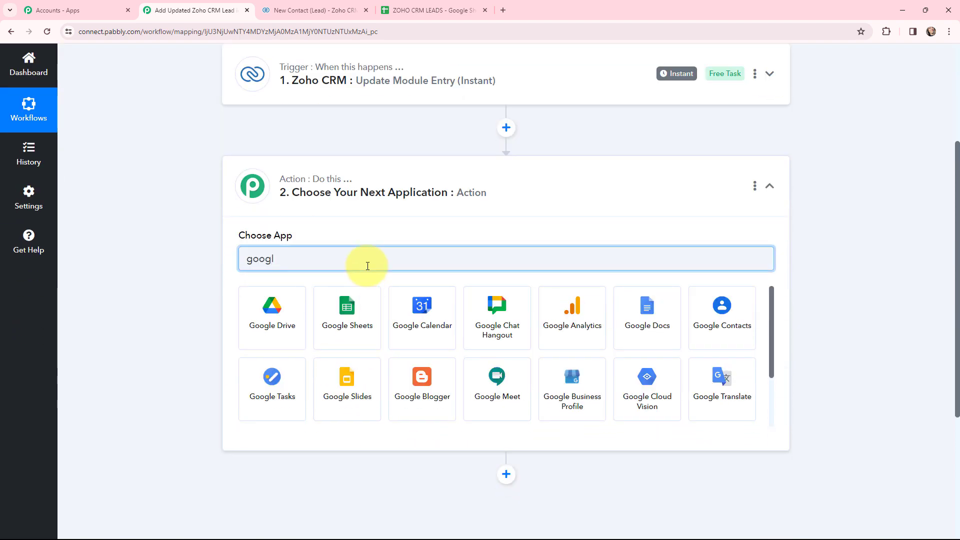
left_click(331, 310)
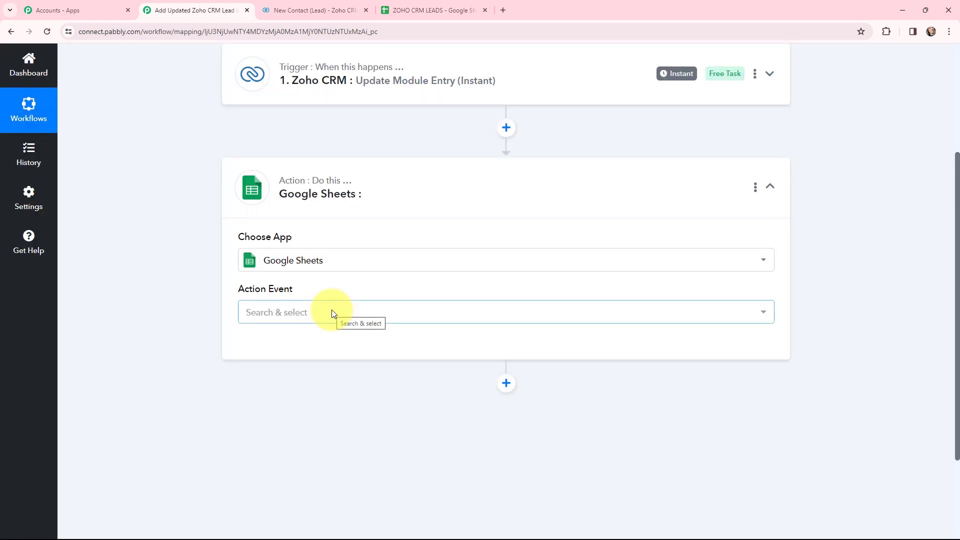
left_click(330, 312)
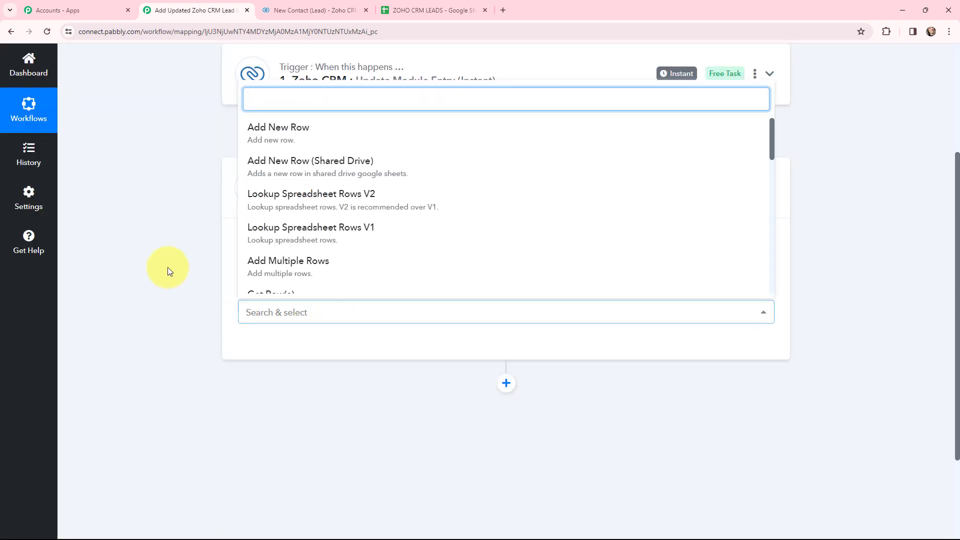
left_click(254, 129)
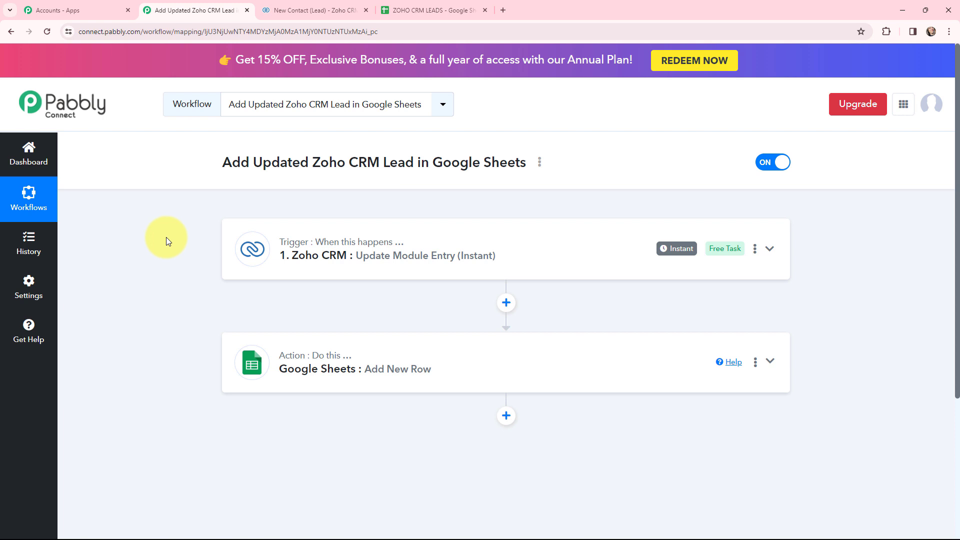
Start adding a new Zoho CRM connection on the trigger step
left_click(270, 7)
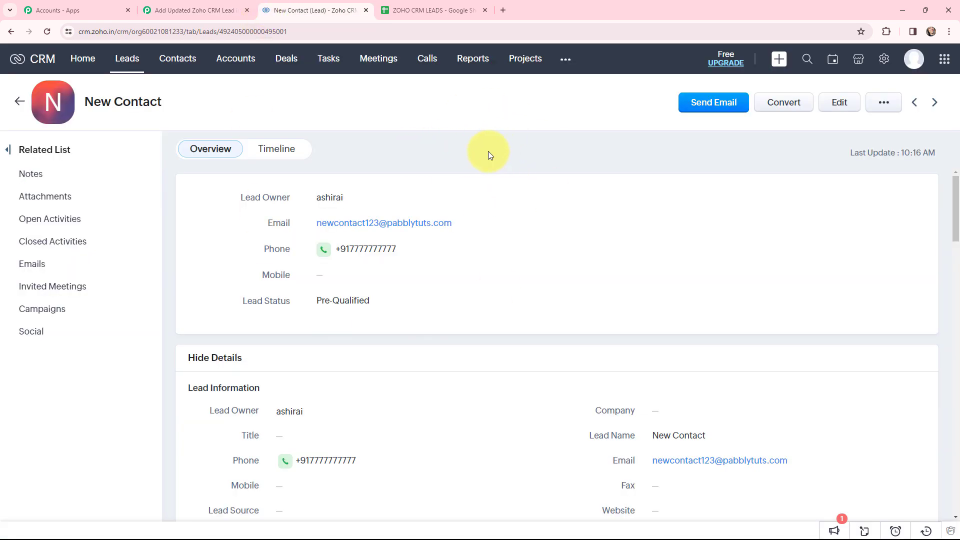
left_click(429, 10)
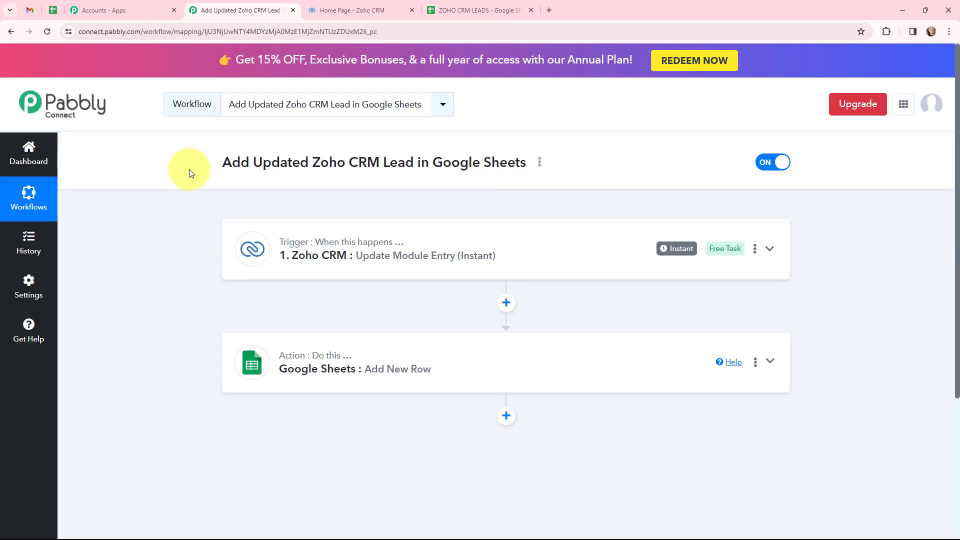
left_click(240, 245)
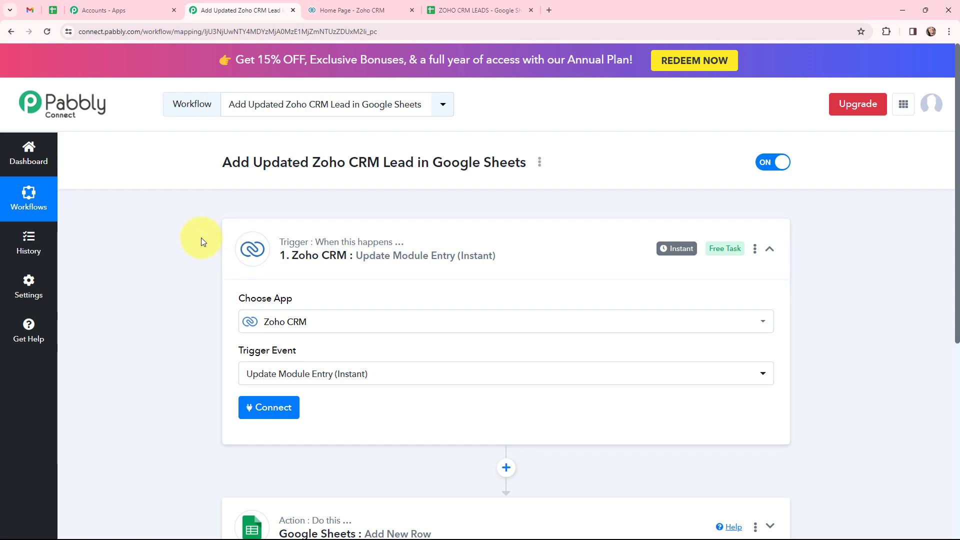
scroll(189, 251, "down", 2)
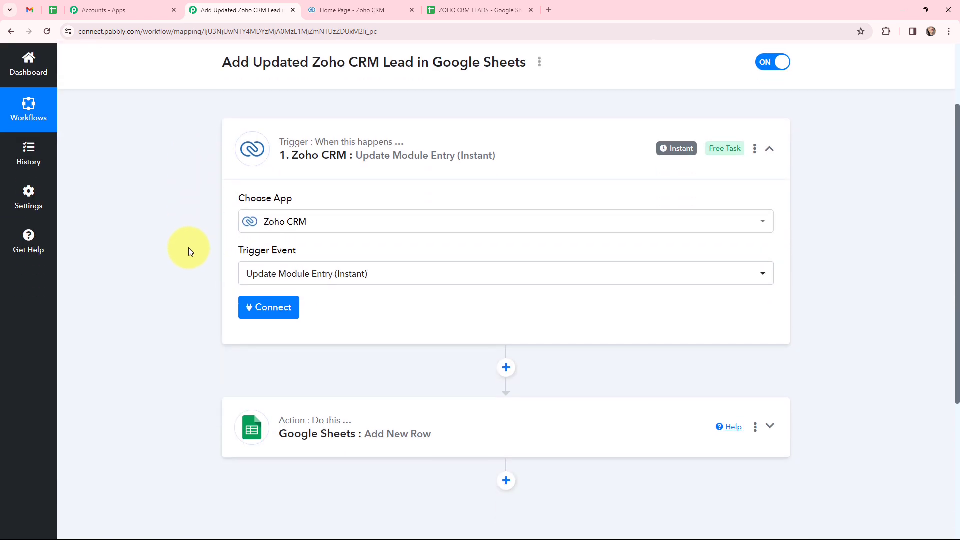
left_click(263, 311)
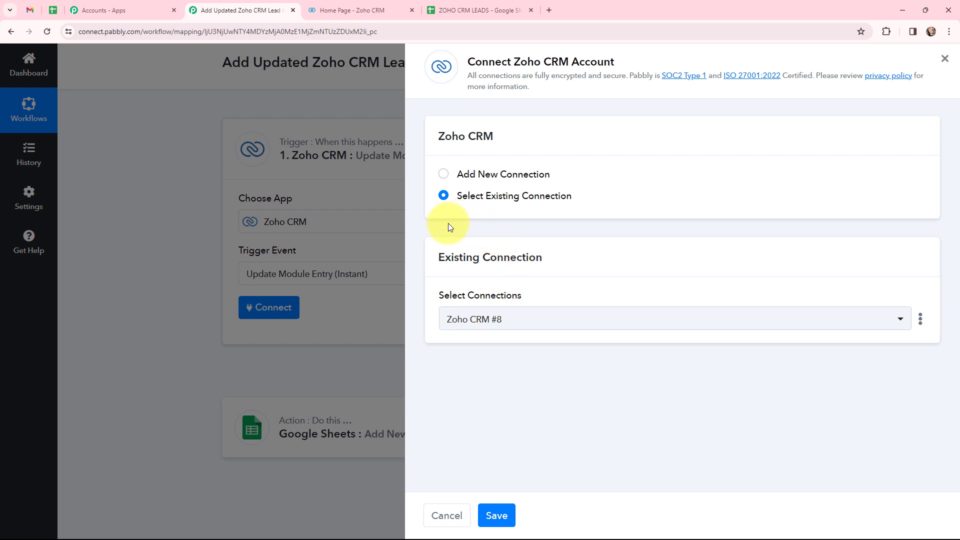
left_click(444, 175)
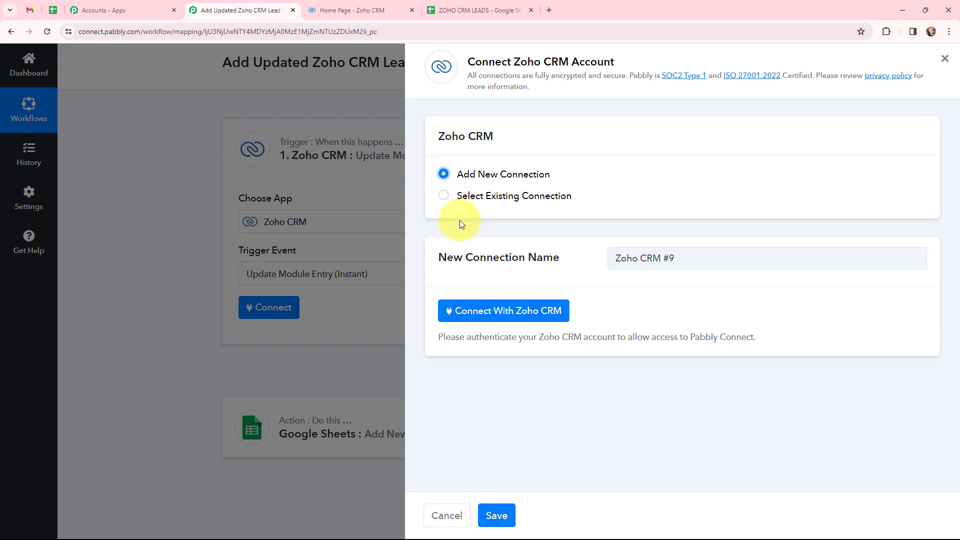
left_click(490, 313)
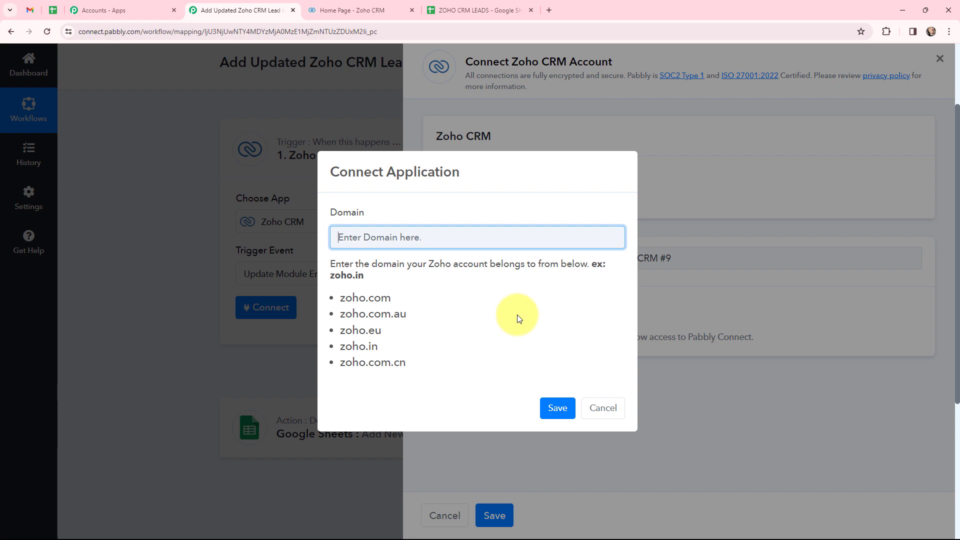
Enter the zoho.in domain copied from the CRM address and authorise Pabbly's access to Zoho
left_click(386, 4)
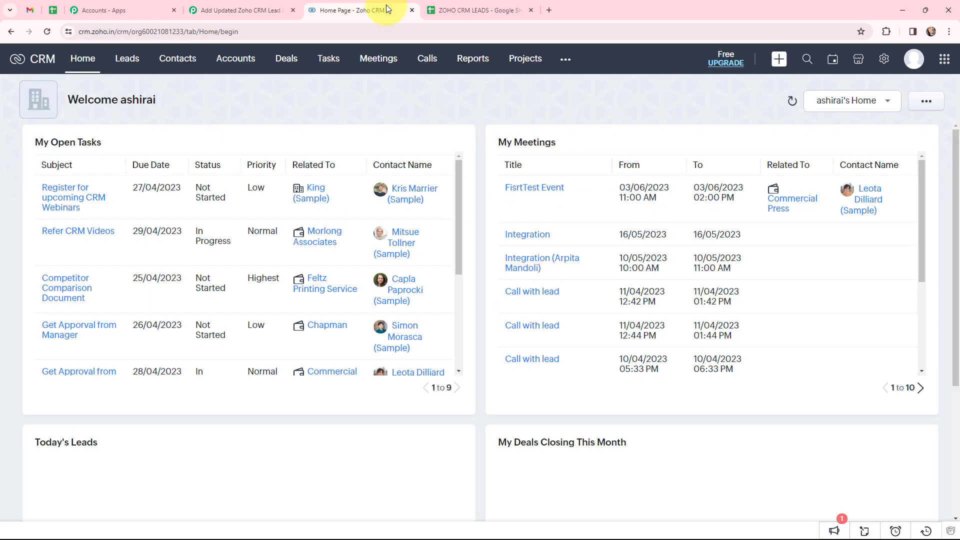
left_click(104, 29)
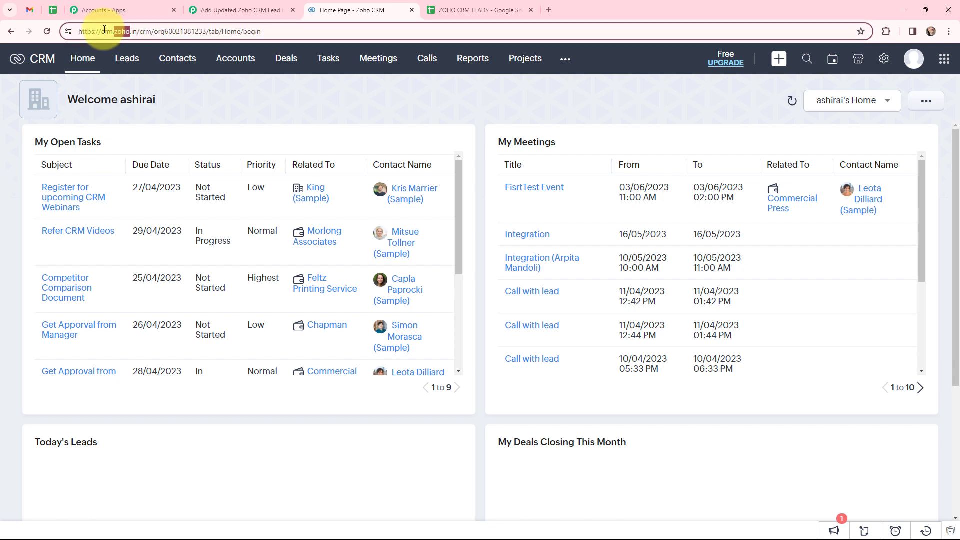
left_click(114, 30)
left_click_drag(114, 31, 138, 31)
key("ctrl+c")
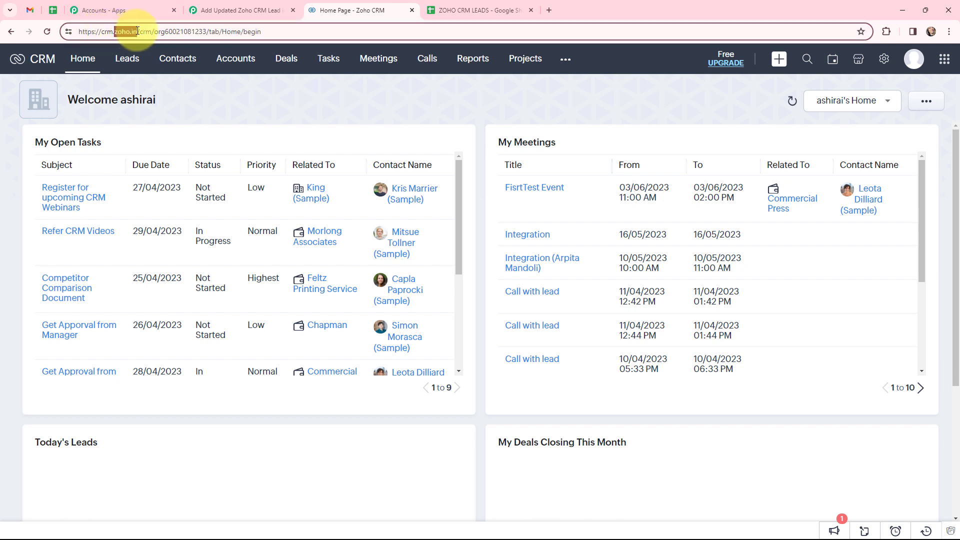
left_click(235, 10)
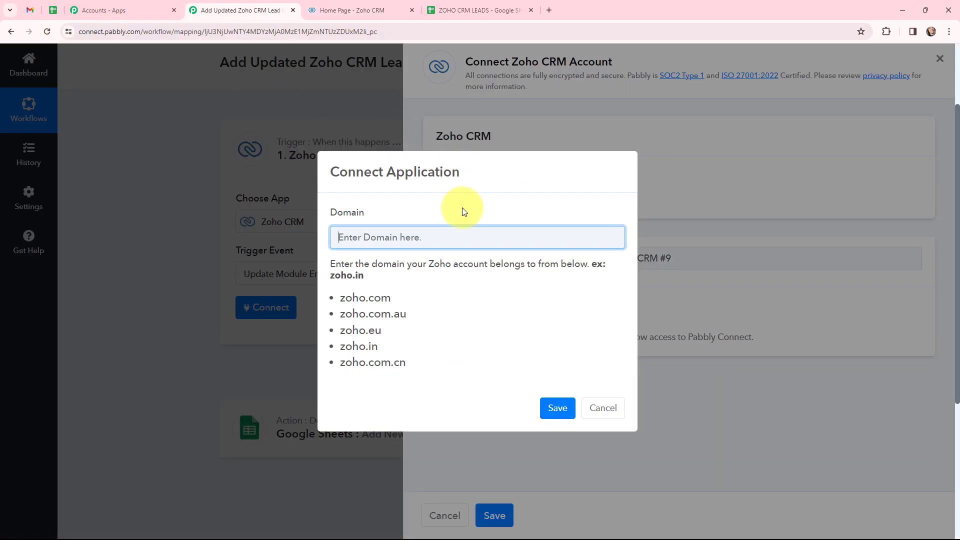
key("ctrl+v")
left_click(558, 407)
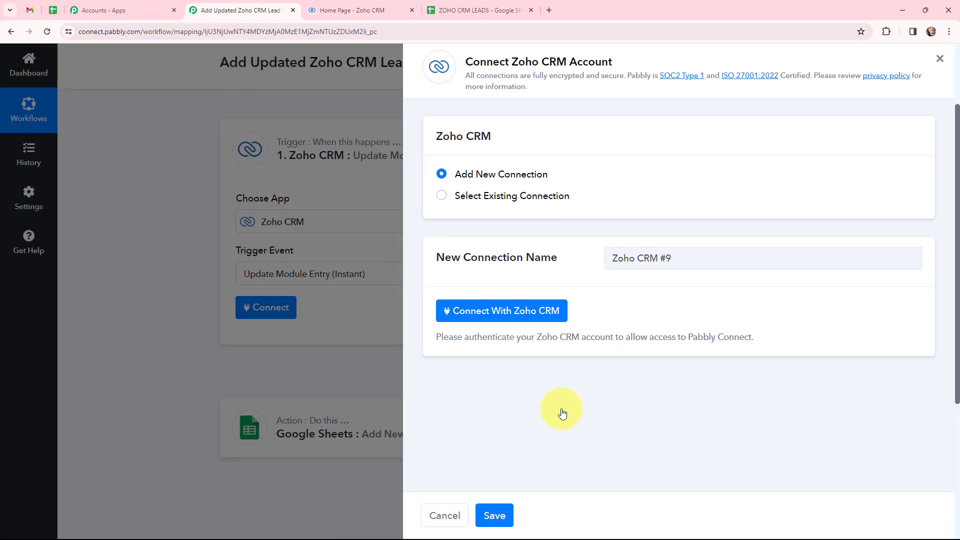
scroll(299, 181, "down", 3)
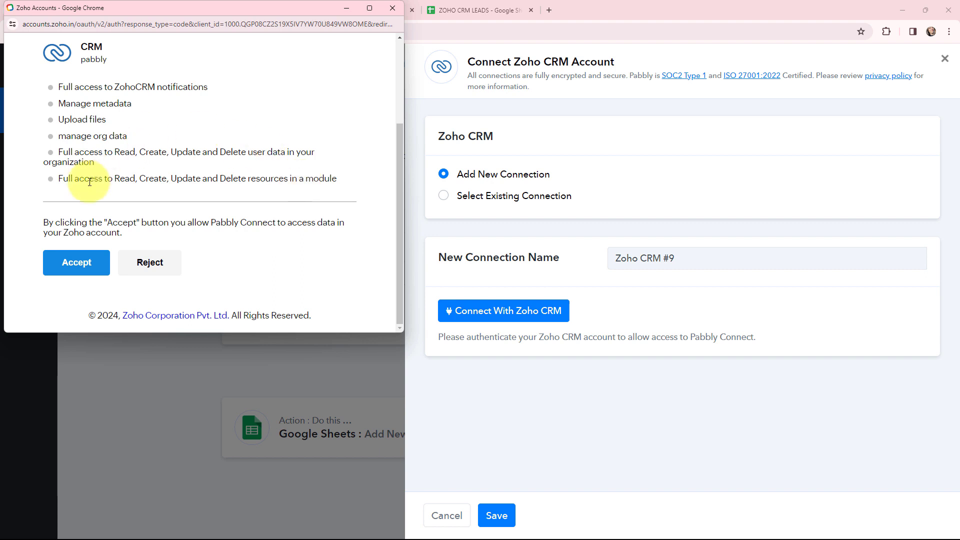
left_click(83, 264)
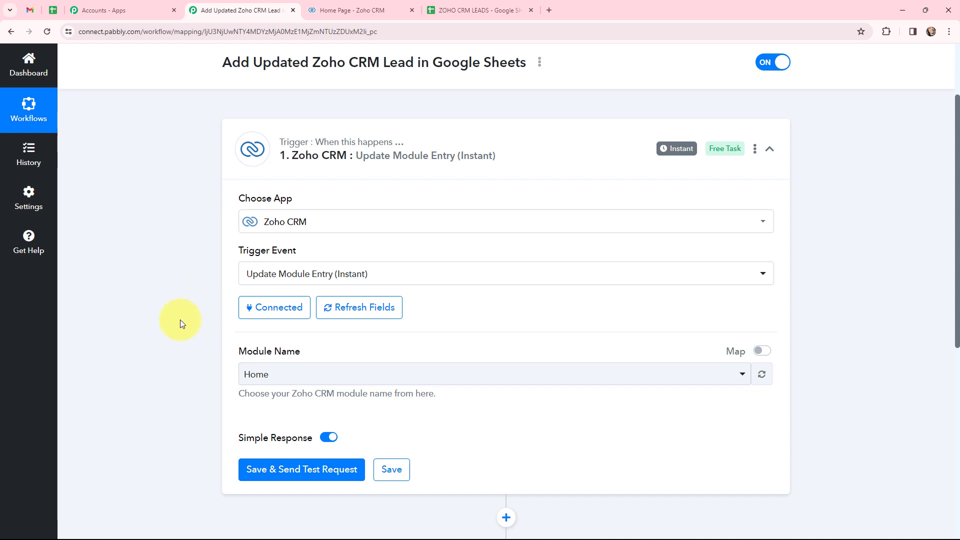
Pick the Leads module for the Zoho CRM trigger and save it to await a test request
left_click(325, 10)
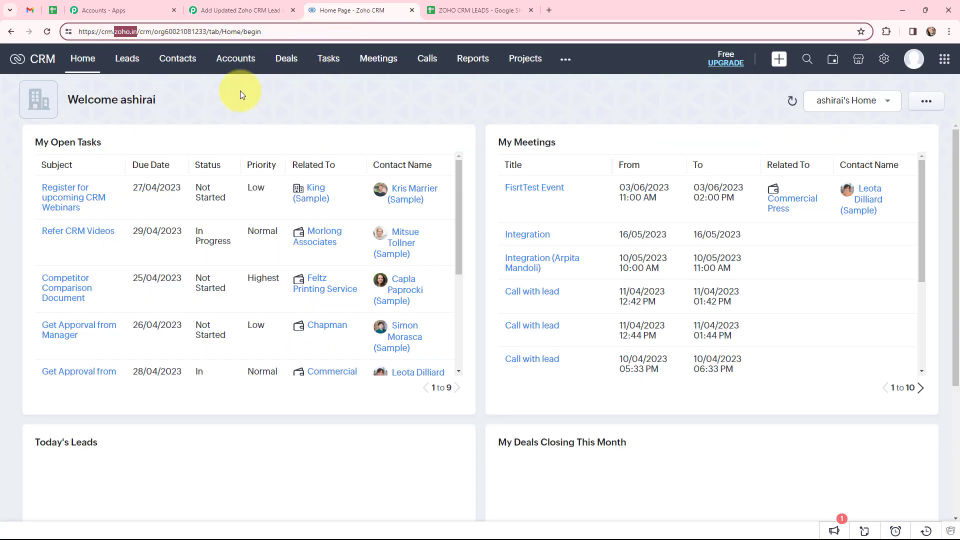
left_click(243, 5)
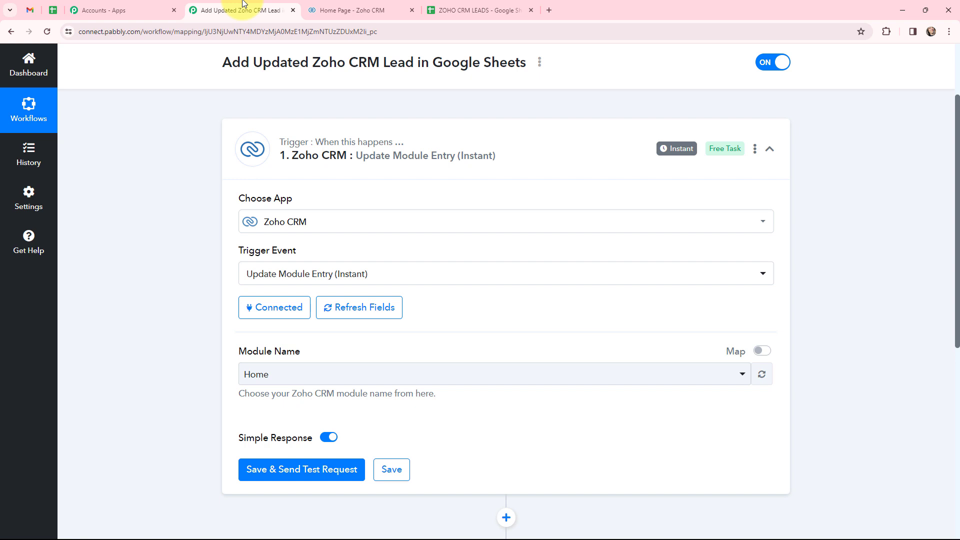
left_click(302, 377)
left_click(266, 150)
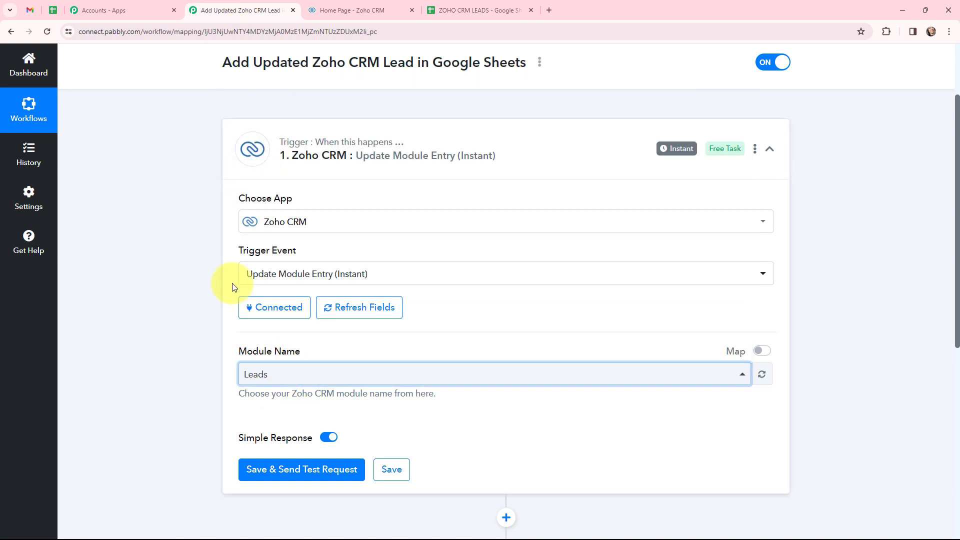
scroll(259, 310, "down", 1)
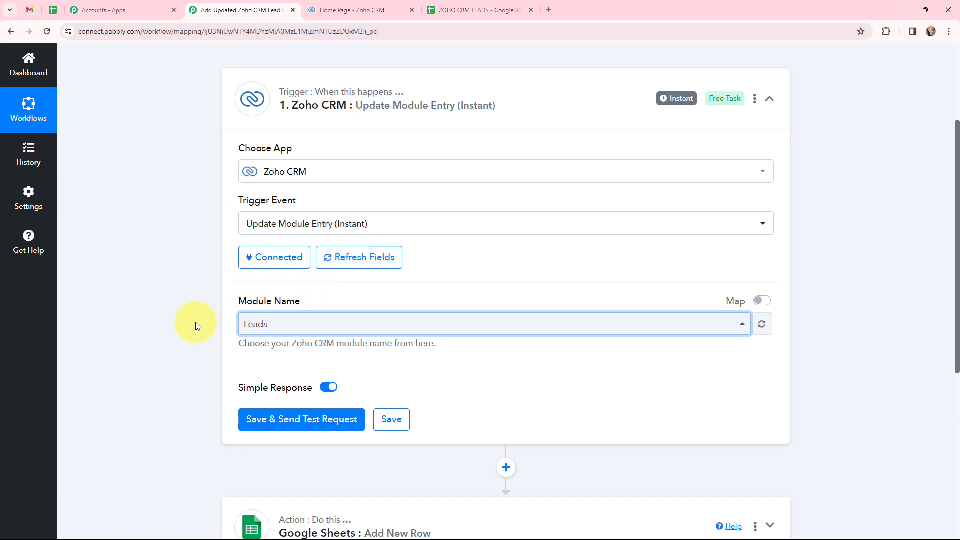
left_click(292, 423)
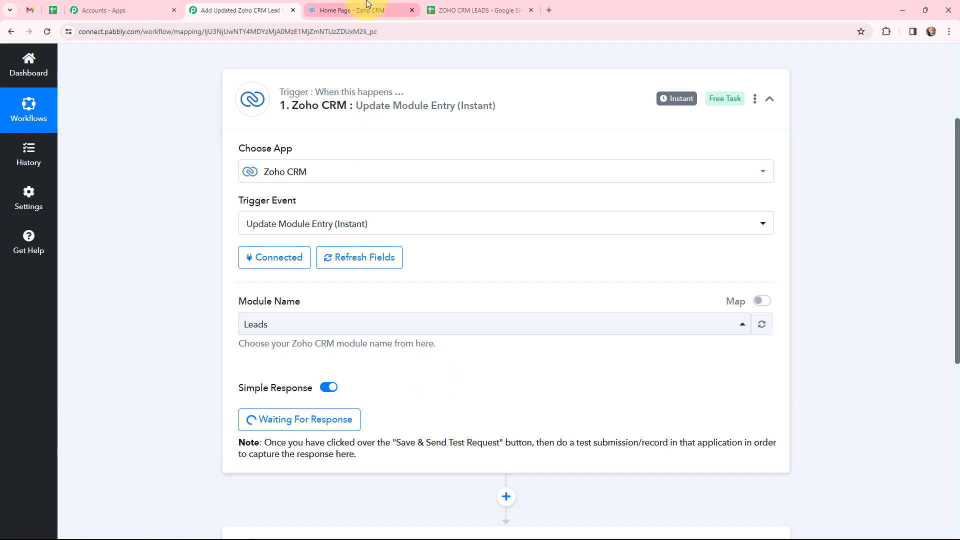
left_click(368, 5)
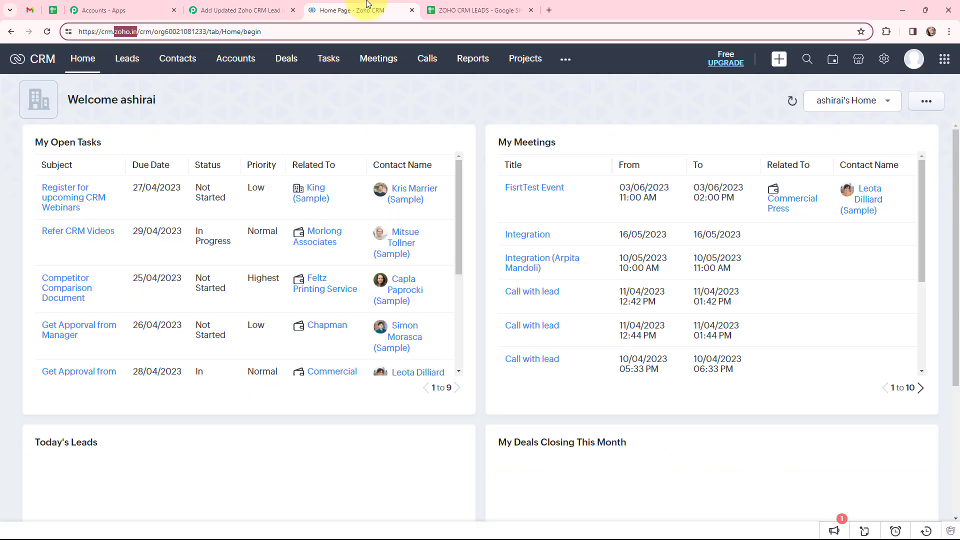
Open the Test User lead from Leads and save its Lead Status as Pre-Qualified
left_click(127, 58)
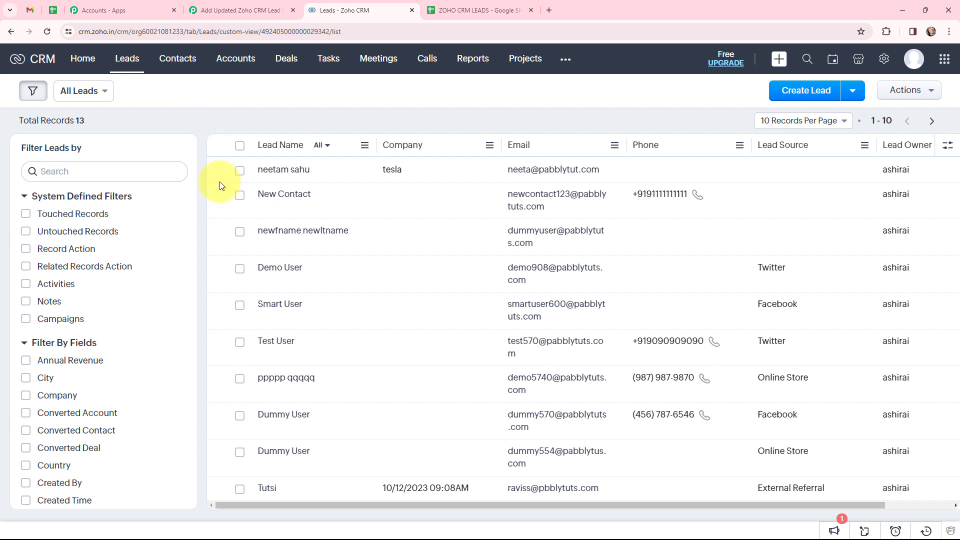
left_click(283, 341)
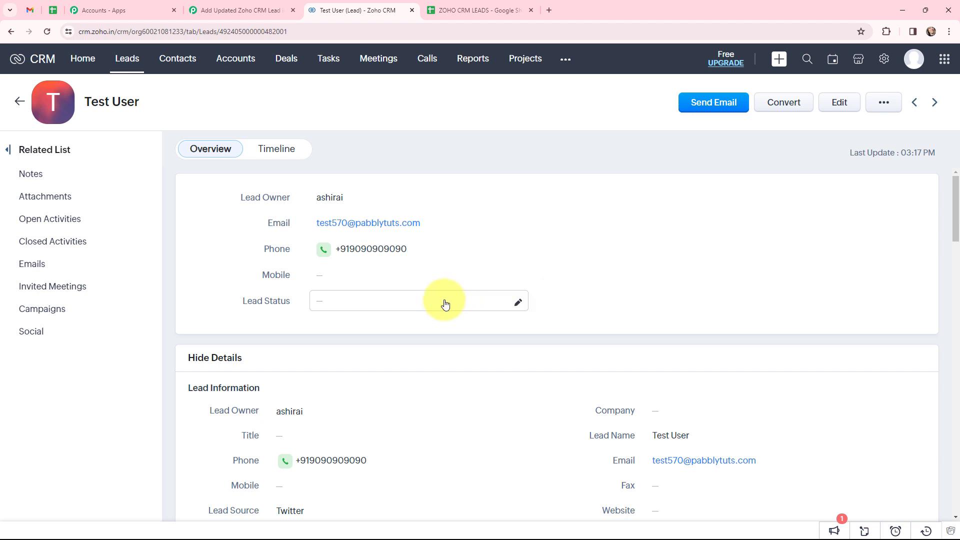
left_click(518, 302)
scroll(406, 379, "down", 2)
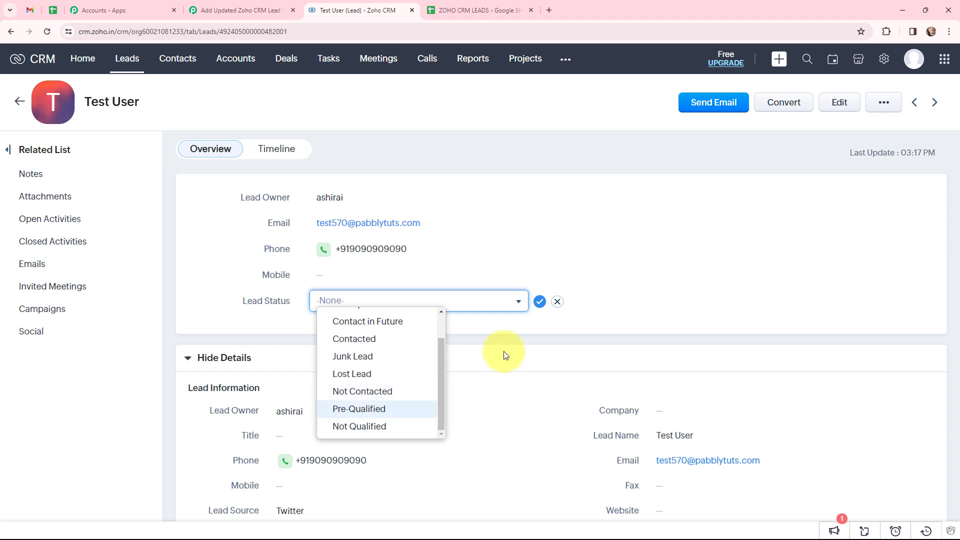
left_click(382, 410)
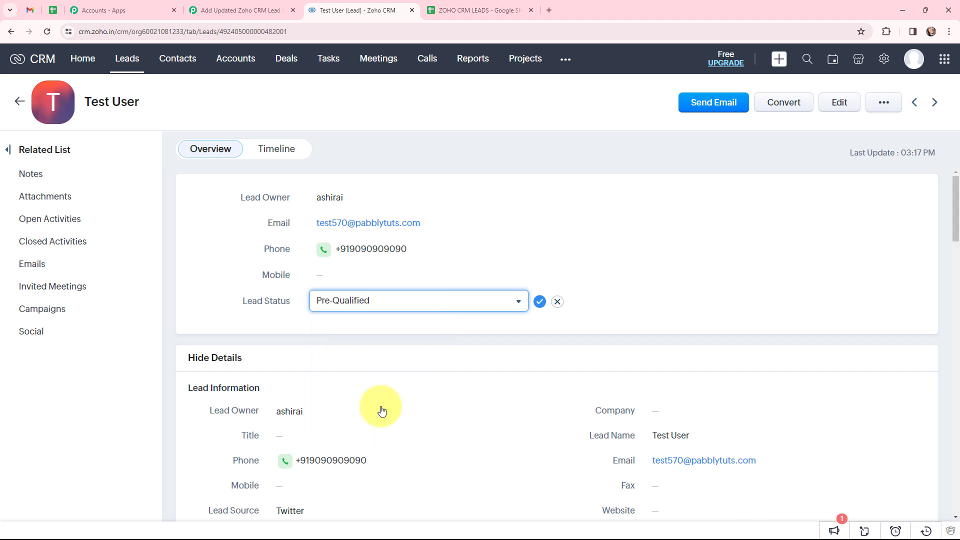
left_click(539, 303)
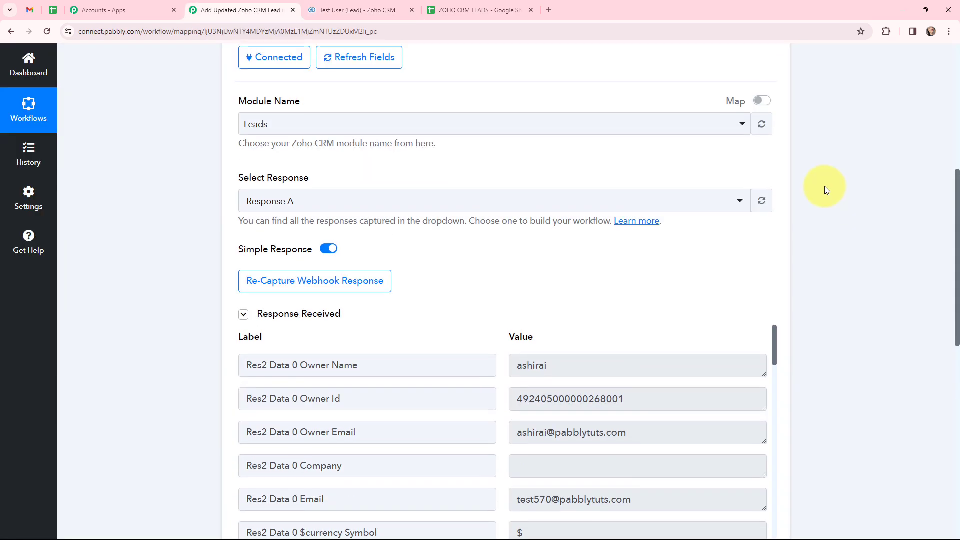
scroll(825, 189, "down", 3)
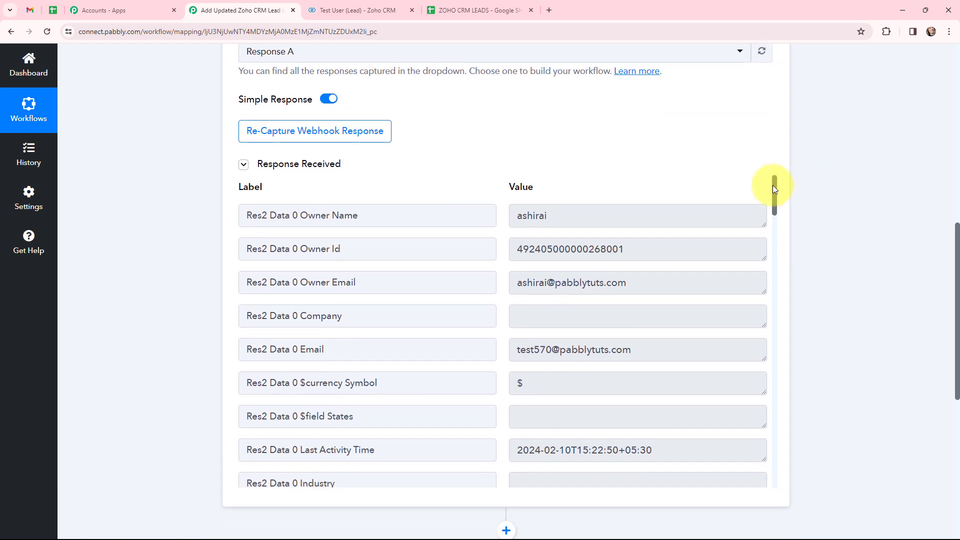
left_click_drag(773, 187, 770, 364)
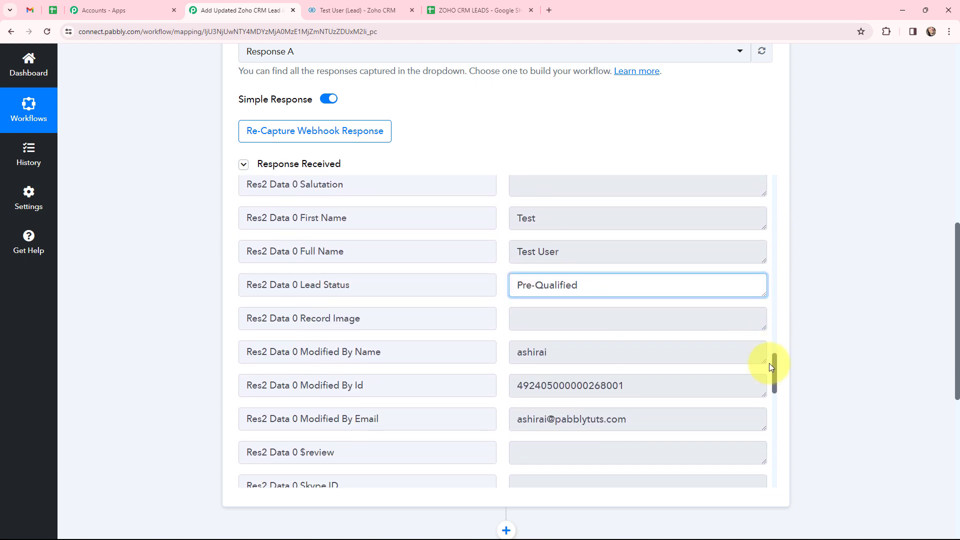
left_click_drag(595, 289, 518, 292)
left_click(591, 284)
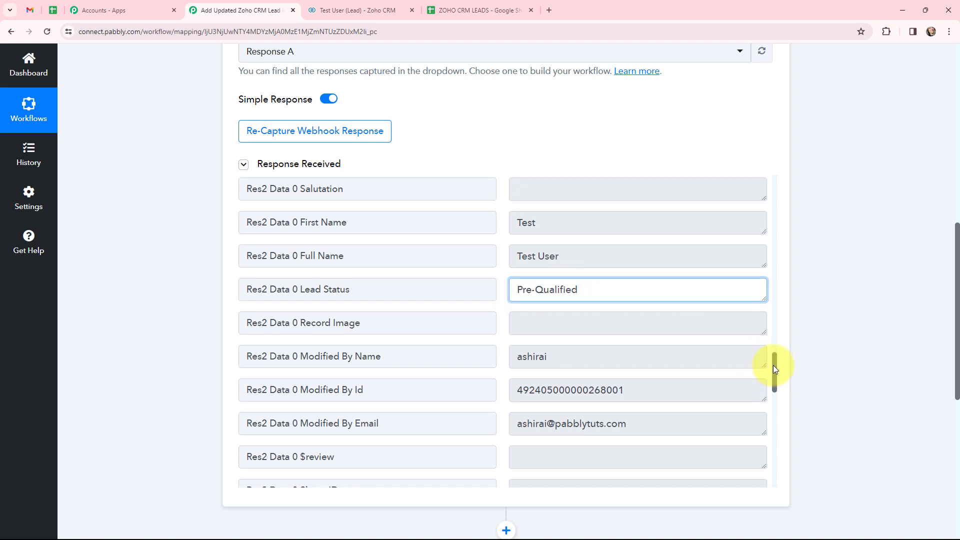
left_click_drag(773, 365, 765, 449)
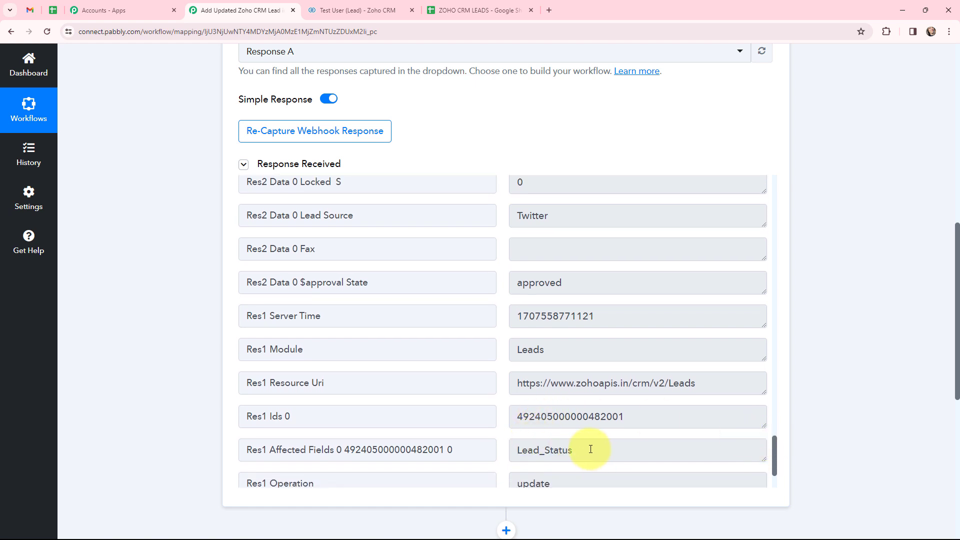
left_click_drag(572, 449, 520, 447)
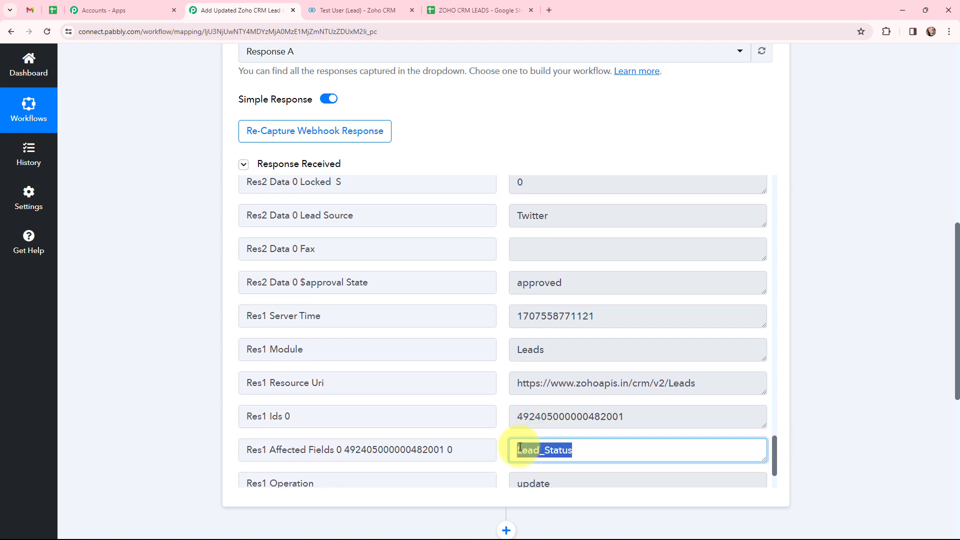
left_click(839, 301)
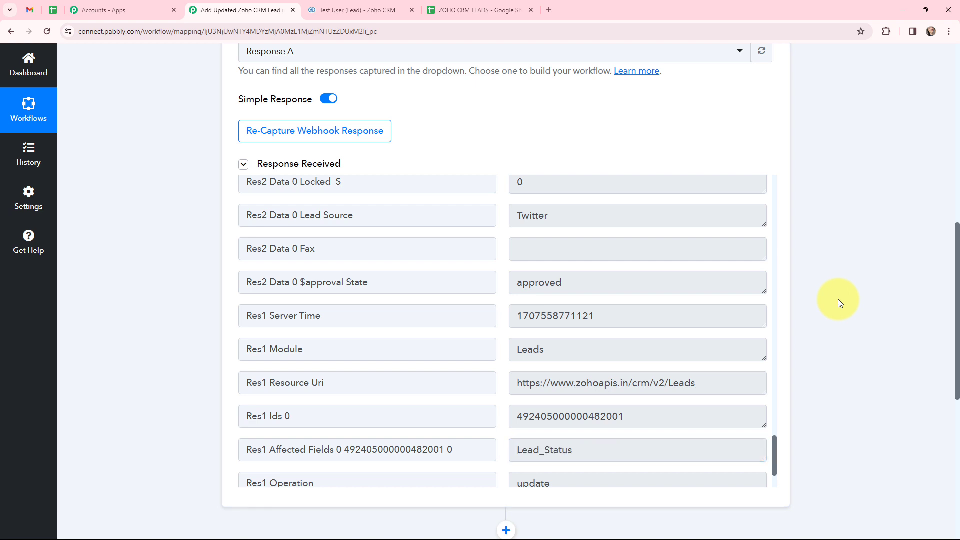
scroll(178, 211, "up", 15)
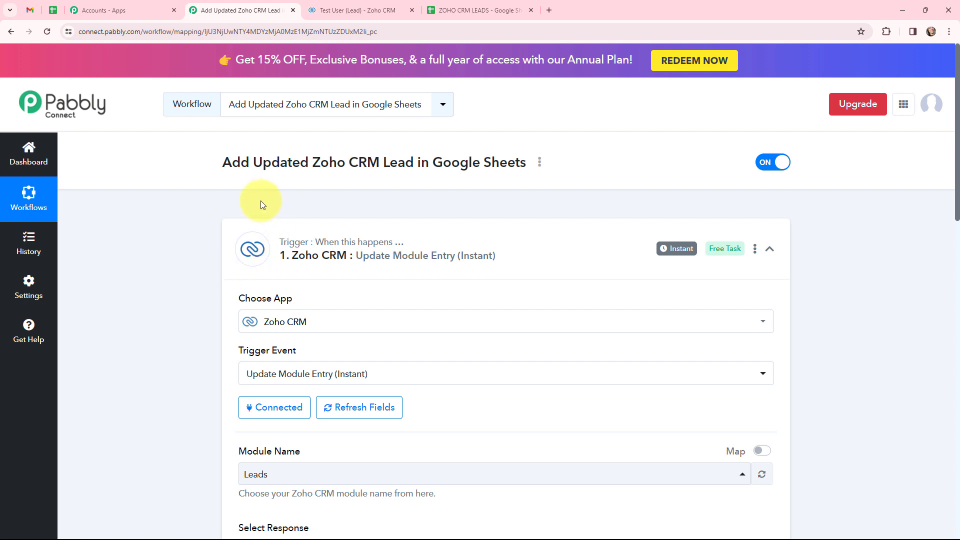
Collapse the Zoho CRM trigger and add a new step before the Google Sheets action
mouse_move(663, 251)
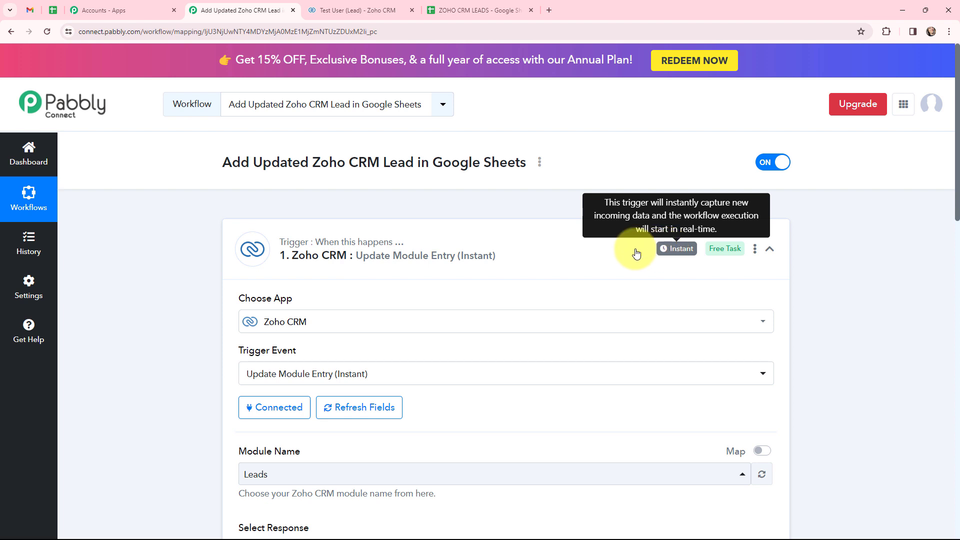
left_click(234, 228)
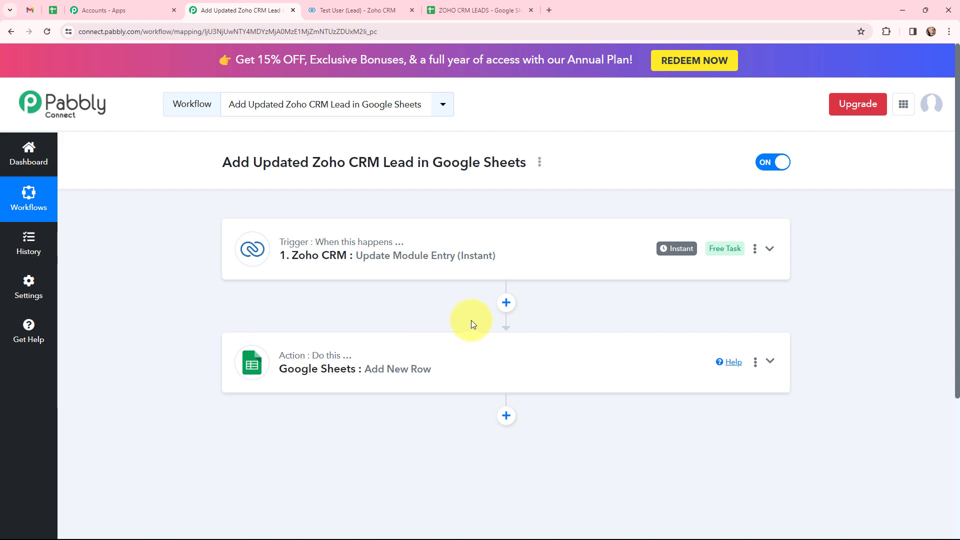
left_click(505, 302)
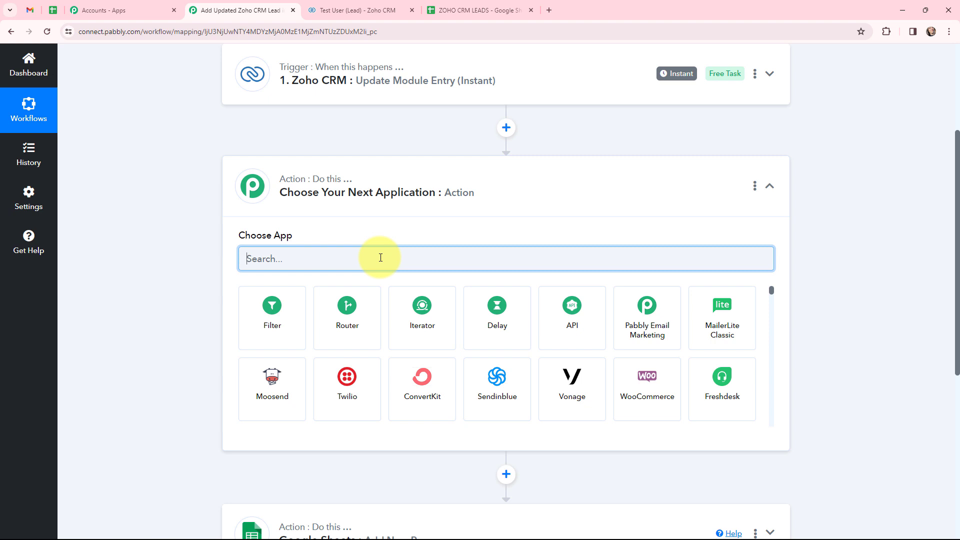
Set the new step to Filter by Pabbly with the Filter Values event
type("filt")
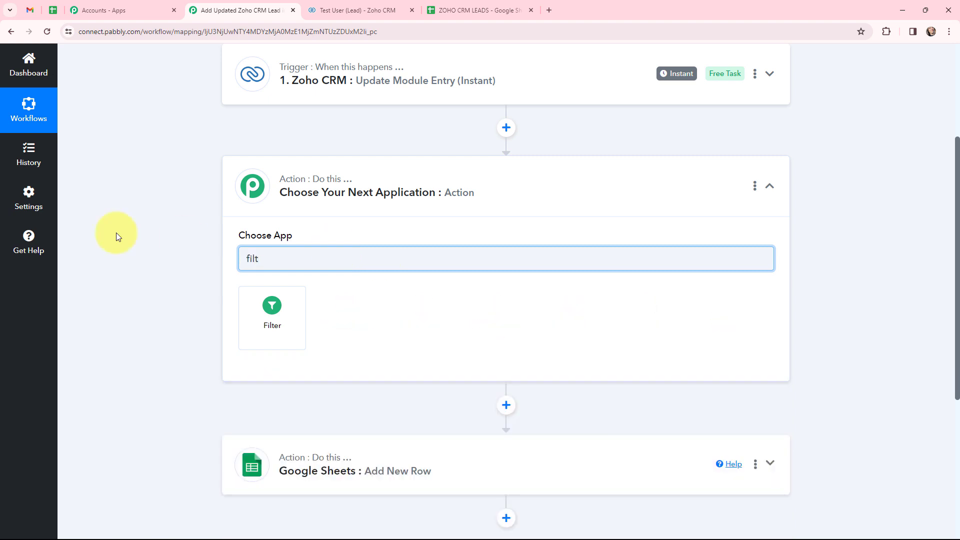
left_click(283, 302)
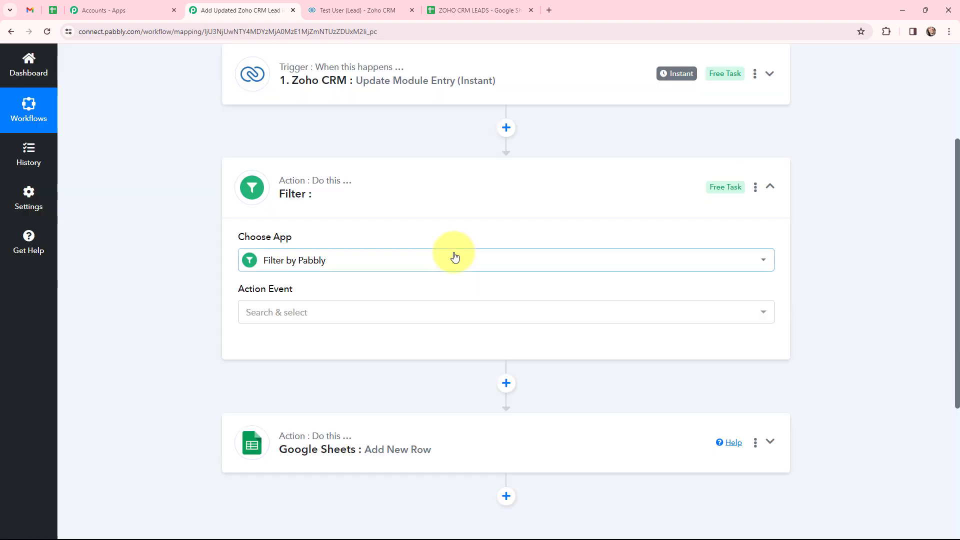
left_click(331, 319)
left_click(284, 369)
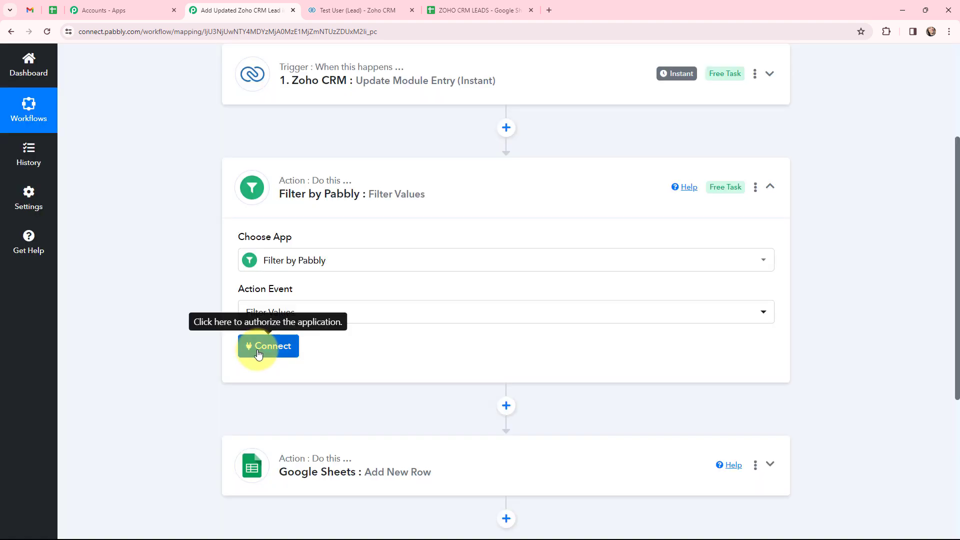
left_click(255, 349)
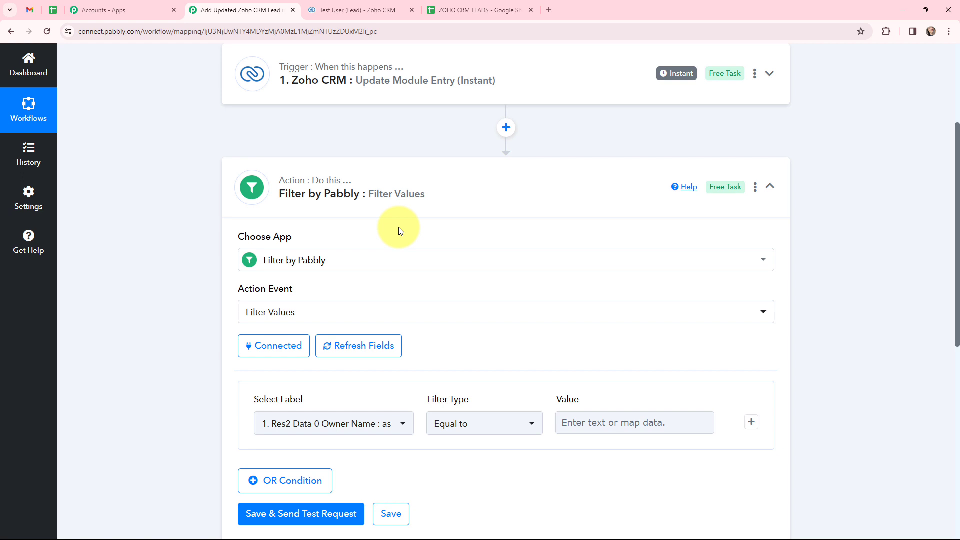
Make the first condition: the affected-field label (Lead_Status) Equal to 'Lead_Status'
scroll(399, 231, "down", 2)
left_click(403, 324)
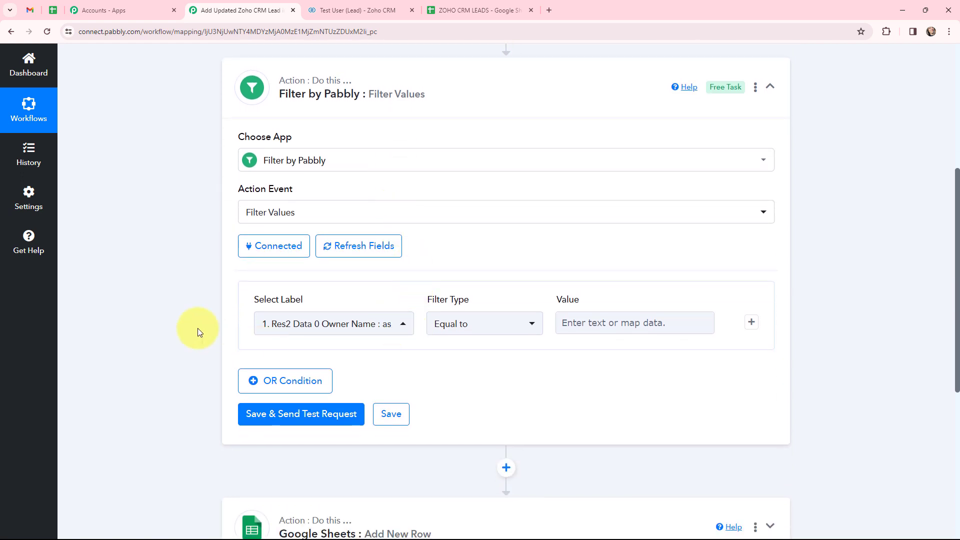
left_click(395, 325)
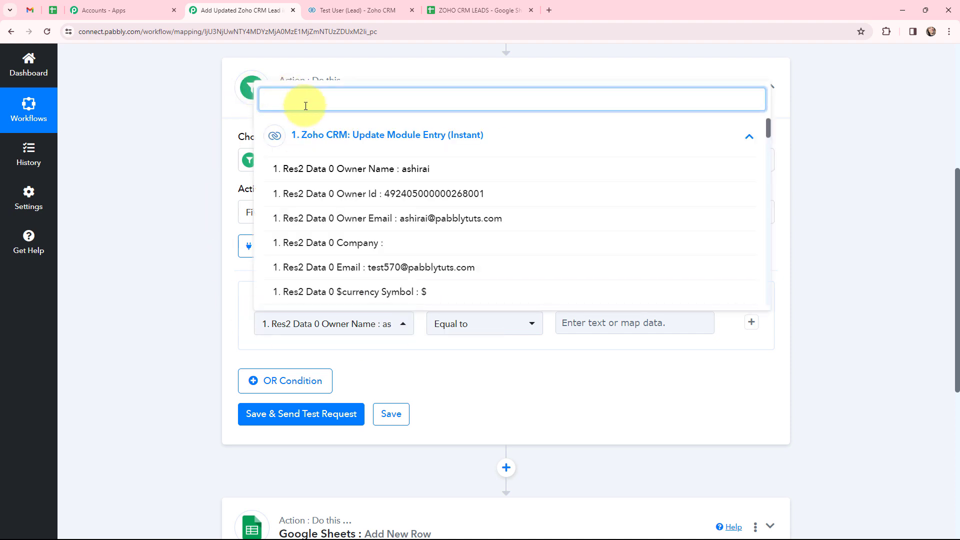
type("affe")
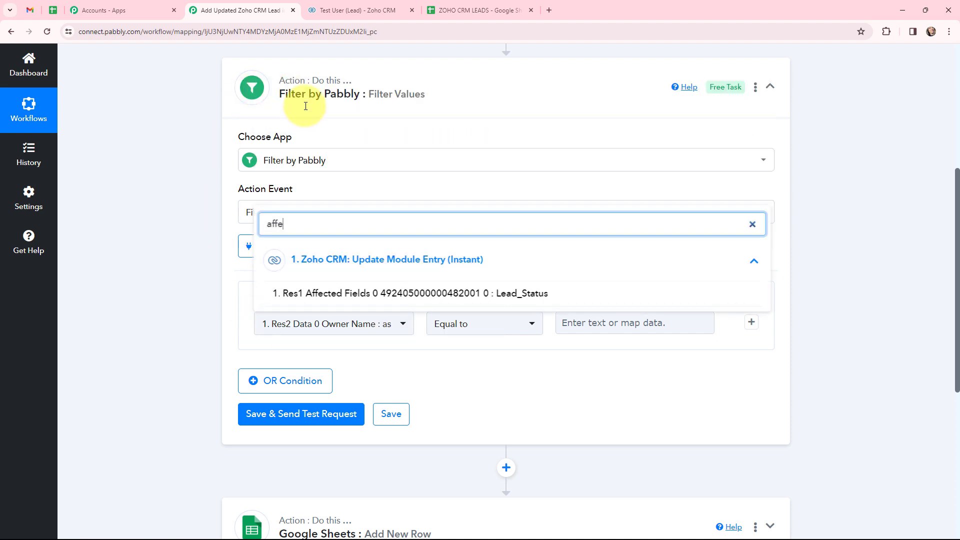
left_click(376, 293)
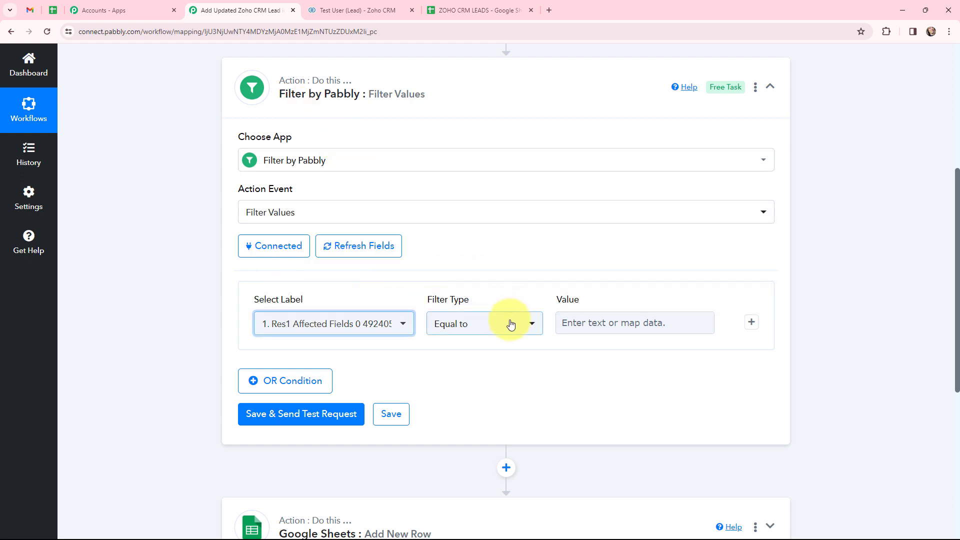
left_click(585, 324)
type("L")
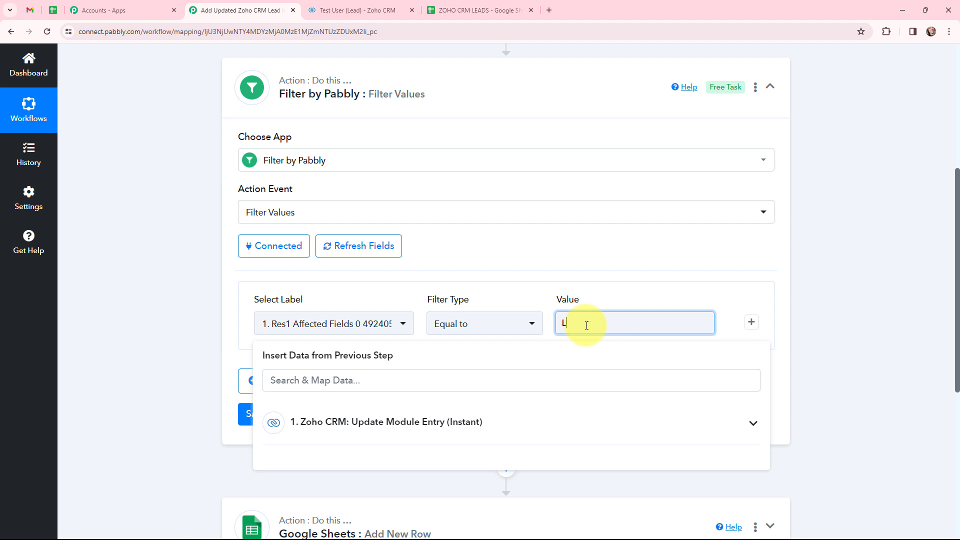
type("ead Status")
left_click(587, 325)
key("BackSpace")
type("_")
left_click(838, 310)
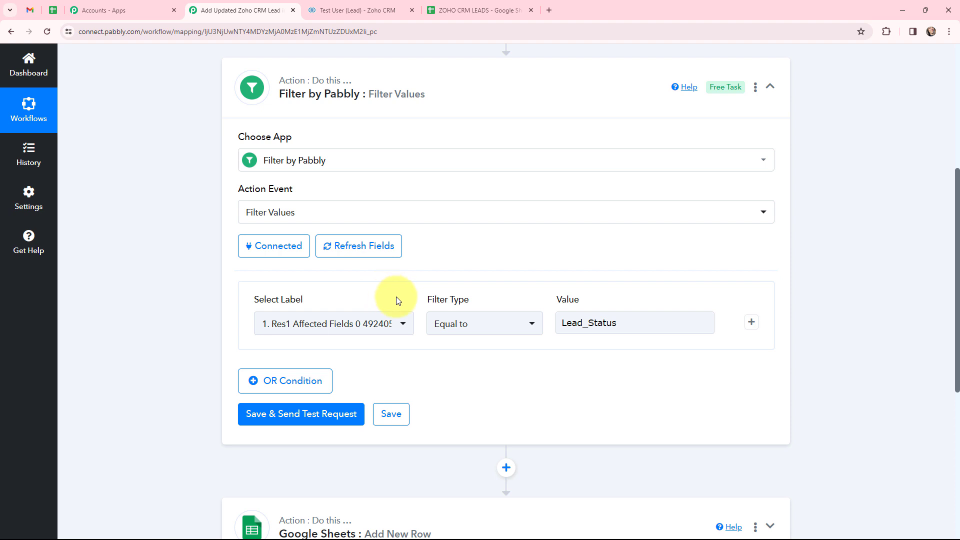
Add an AND condition: Lead Status equal to 'Pre-Qualified'
left_click(752, 324)
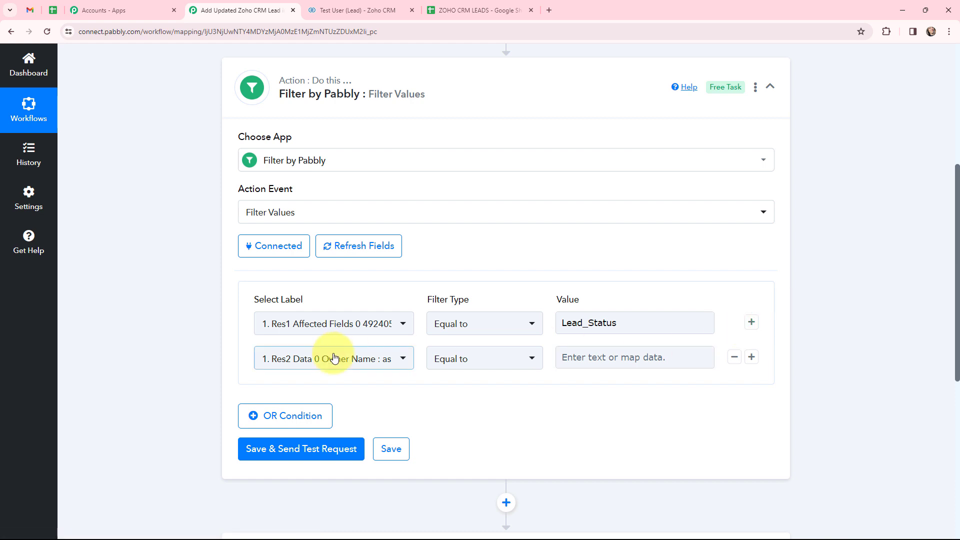
left_click(337, 360)
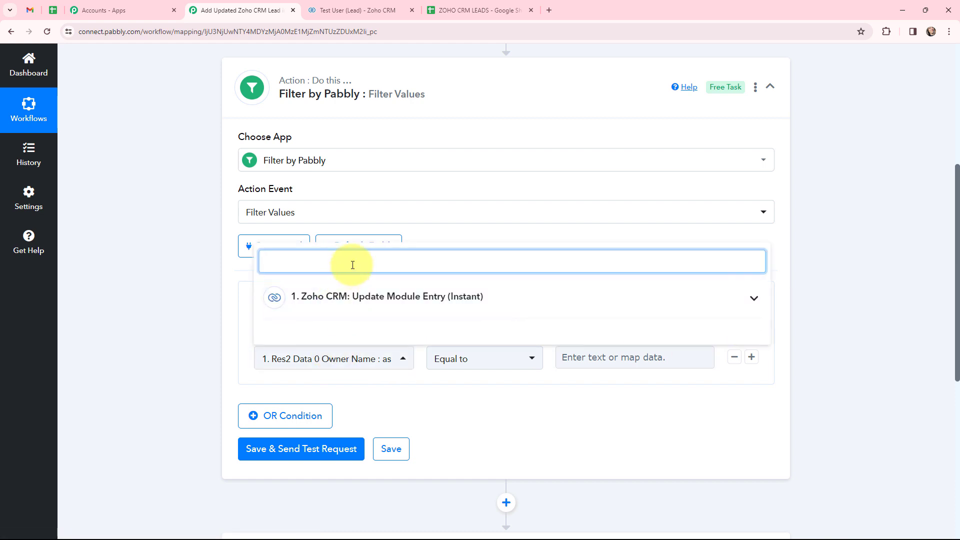
type("pre")
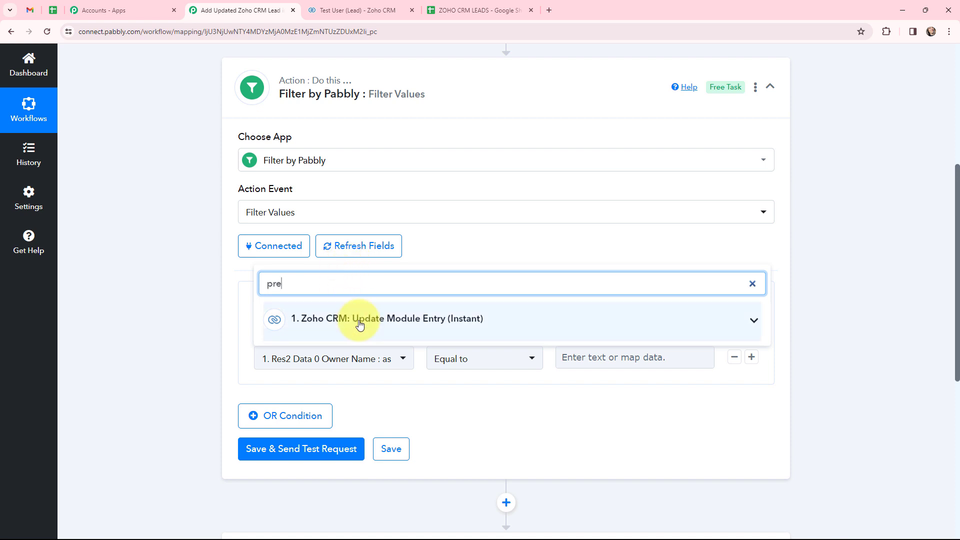
scroll(360, 321, "down", 2)
left_click(358, 212)
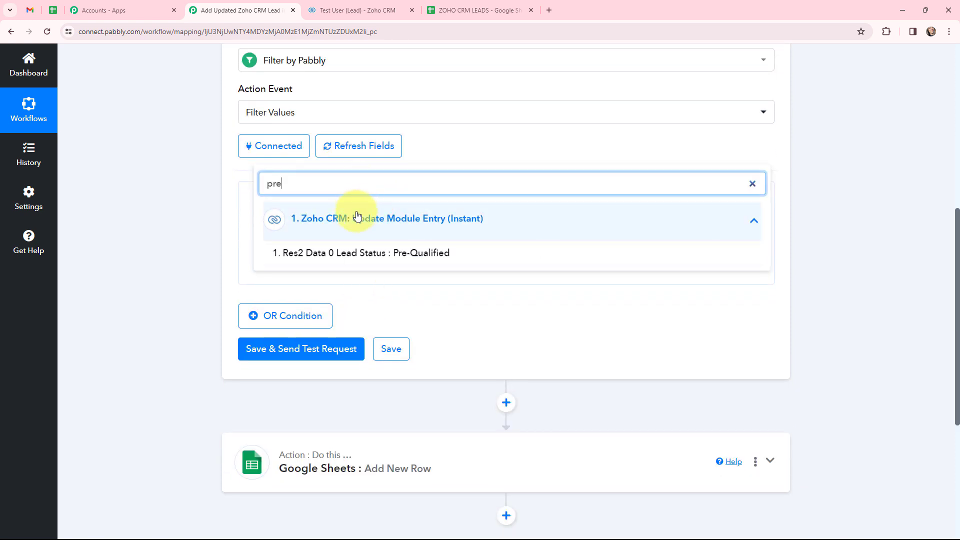
left_click(362, 252)
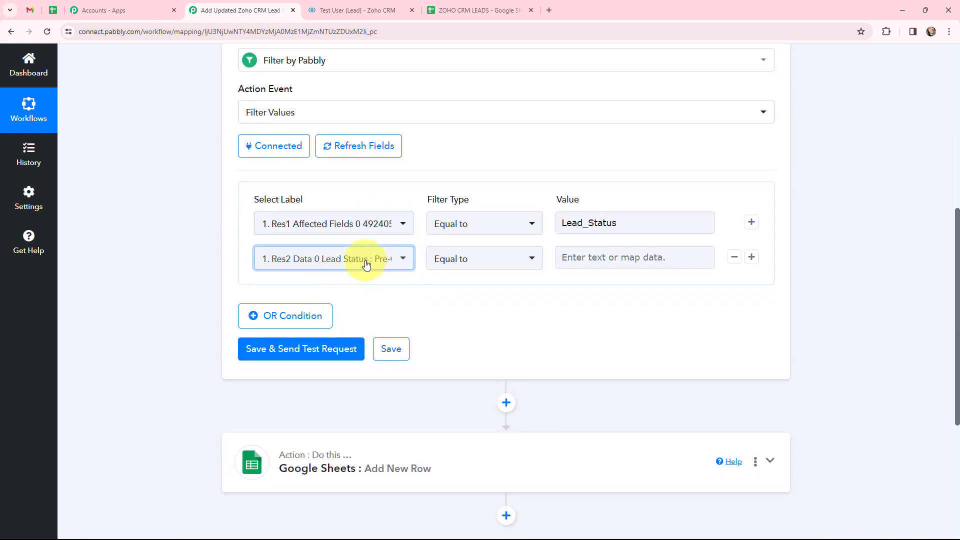
left_click(590, 257)
type("Pre")
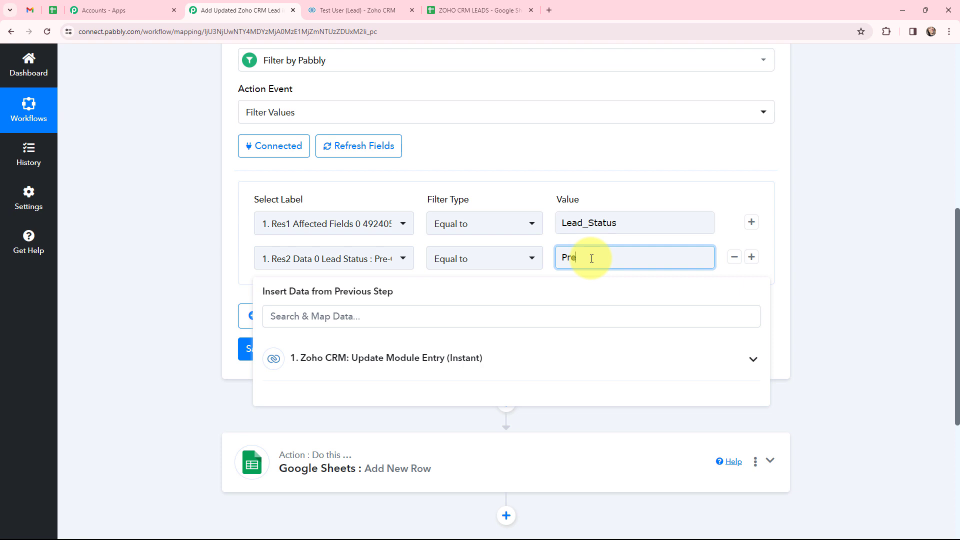
type("-Qualified")
left_click(911, 326)
scroll(750, 199, "up", 2)
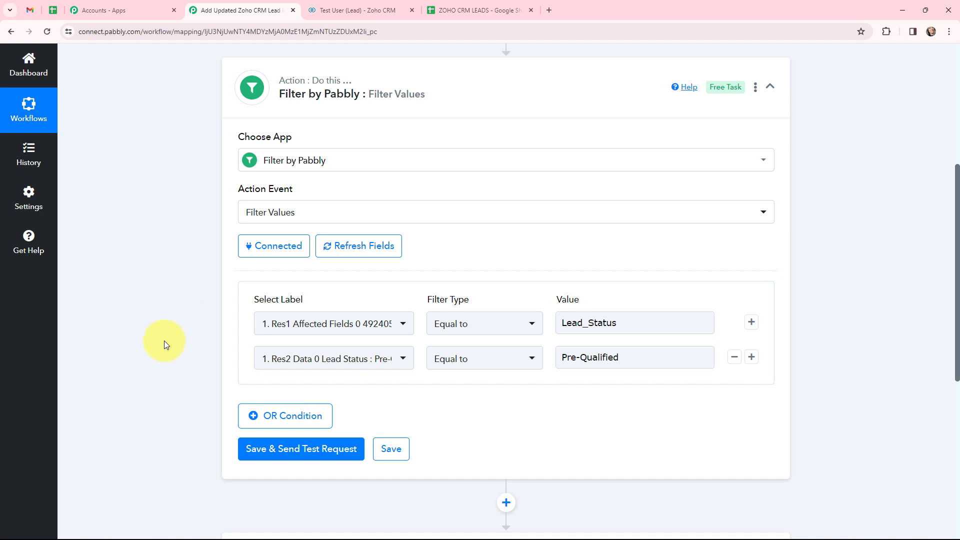
Save the filter, send a test, and confirm the response says Condition is true
left_click(292, 452)
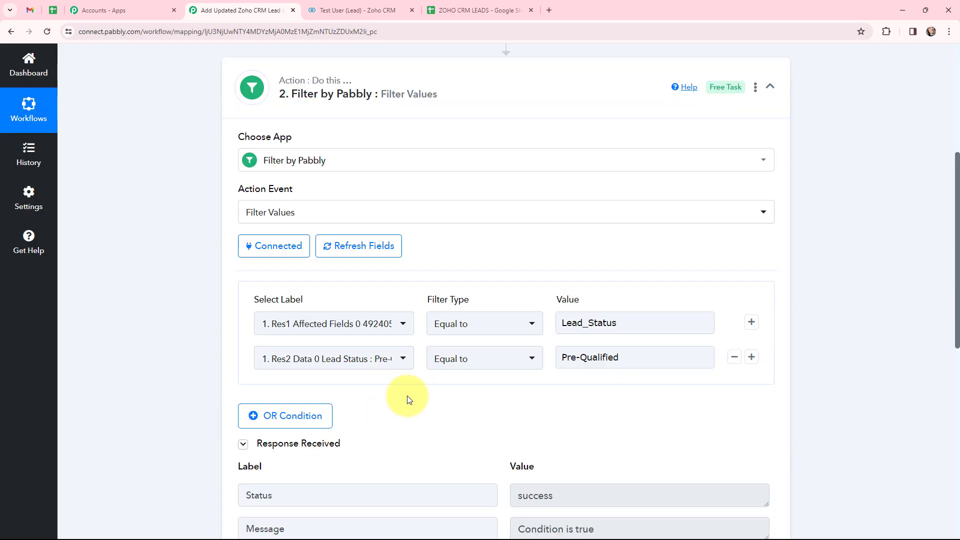
scroll(431, 380, "down", 2)
left_click_drag(570, 394, 475, 395)
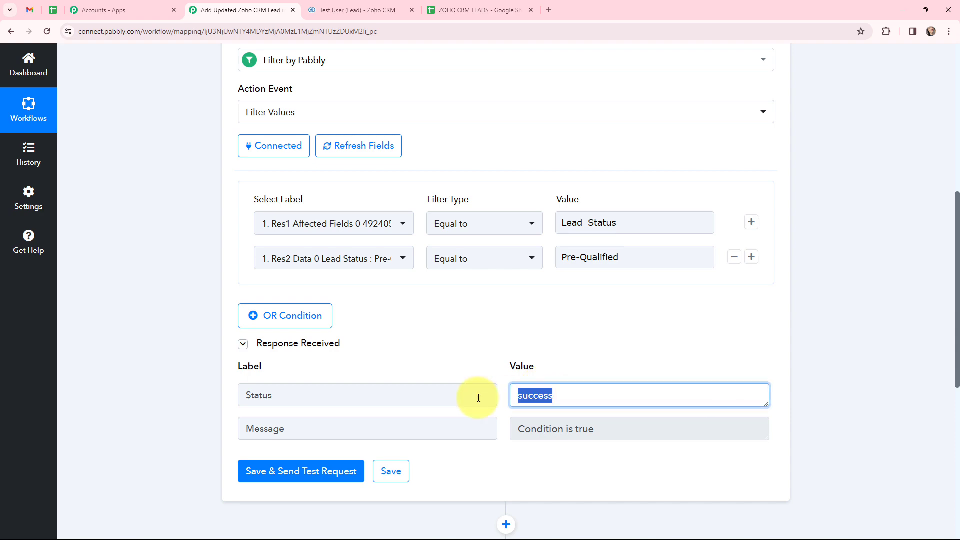
left_click_drag(604, 432, 520, 429)
scroll(475, 228, "up", 2)
scroll(475, 228, "down", 3)
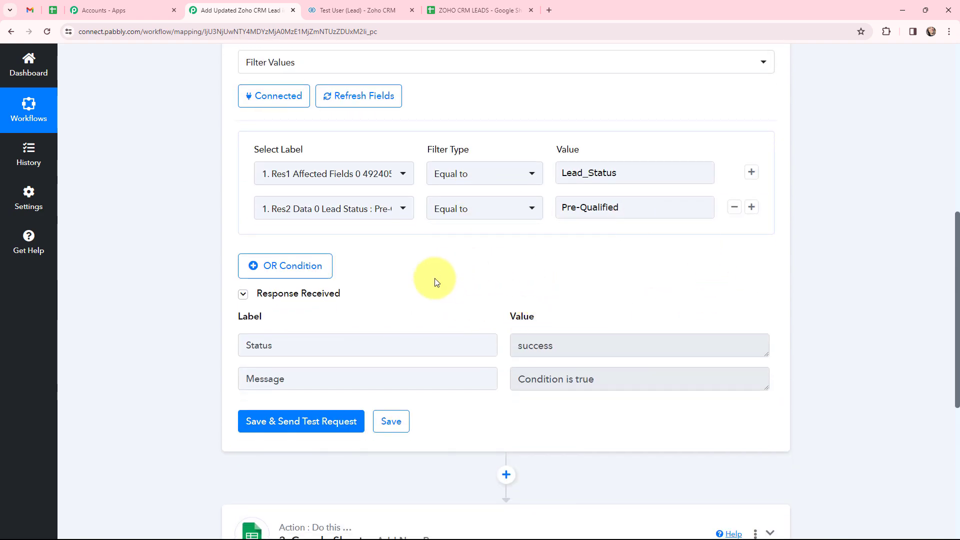
scroll(392, 400, "down", 3)
scroll(196, 222, "up", 1)
scroll(196, 222, "down", 1)
left_click(260, 371)
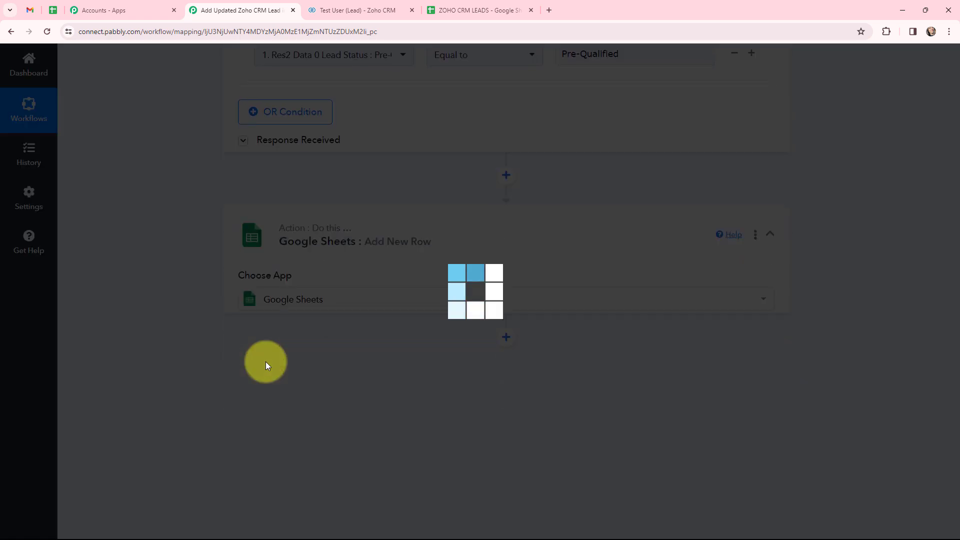
Authorize a new Google Sheets connection by signing in with Google and allowing access
scroll(299, 335, "up", 1)
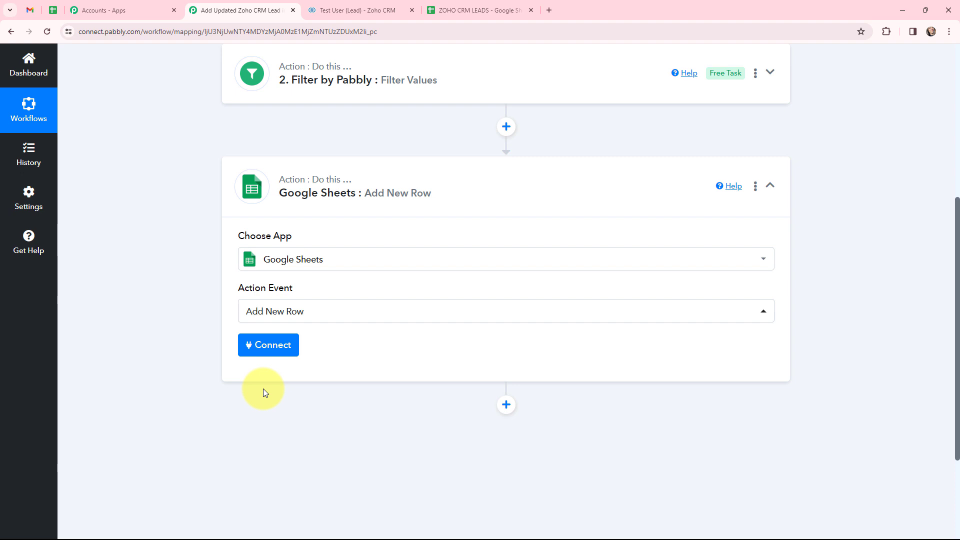
left_click(265, 350)
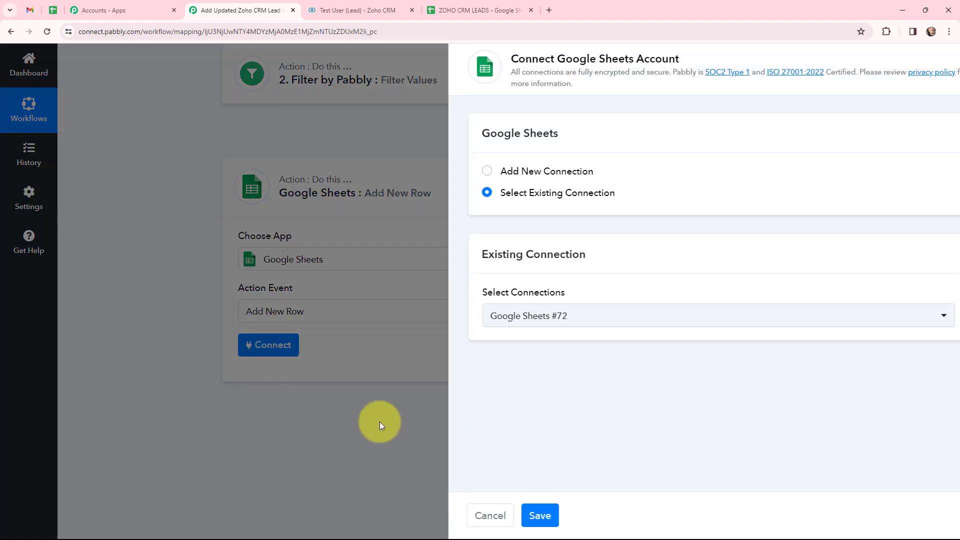
left_click(444, 171)
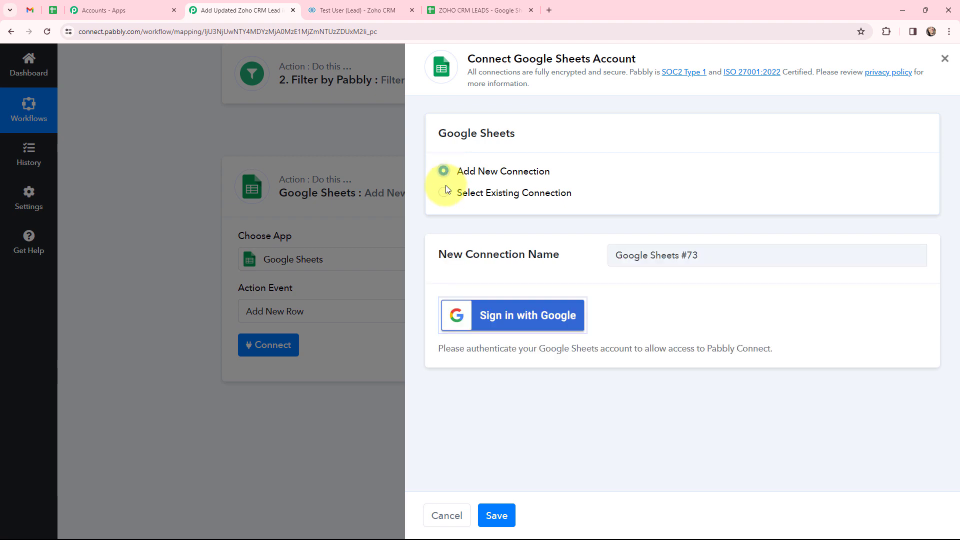
left_click(482, 314)
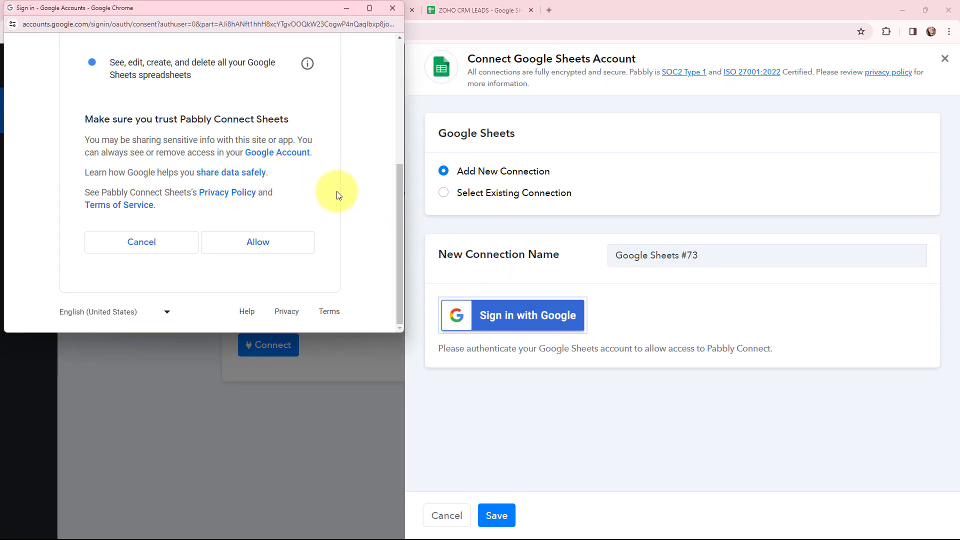
left_click(258, 242)
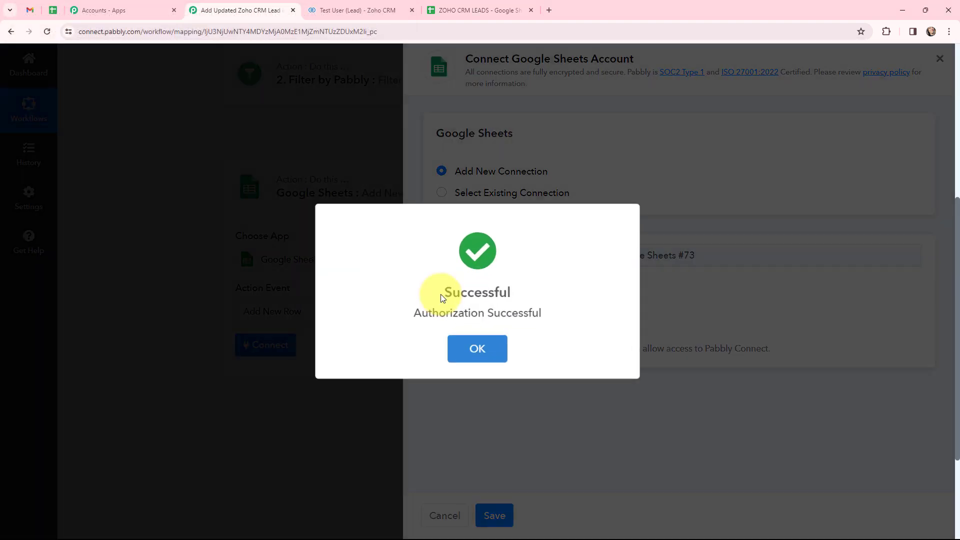
left_click(476, 346)
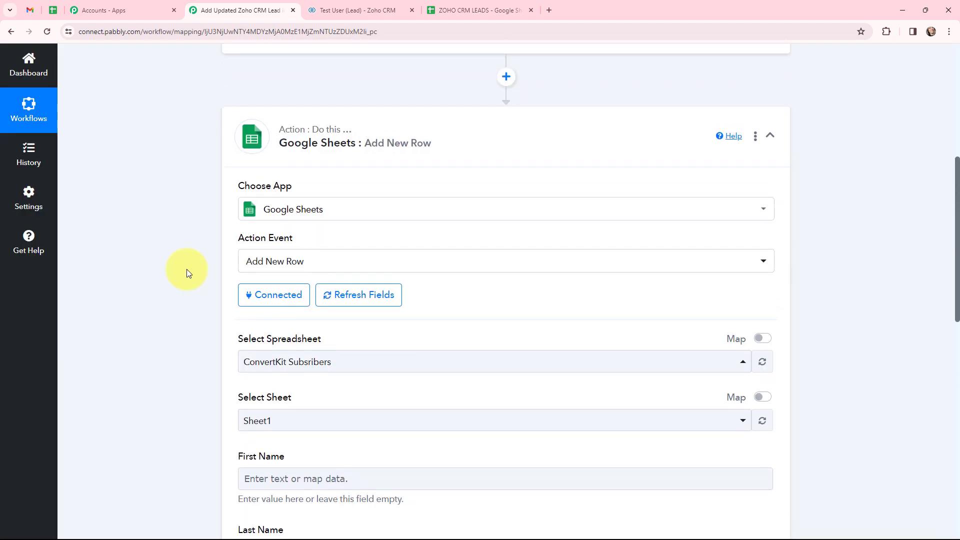
Select the ZOHO CRM LEADS spreadsheet with Sheet1, checking its column headings in the sheet
scroll(187, 272, "down", 2)
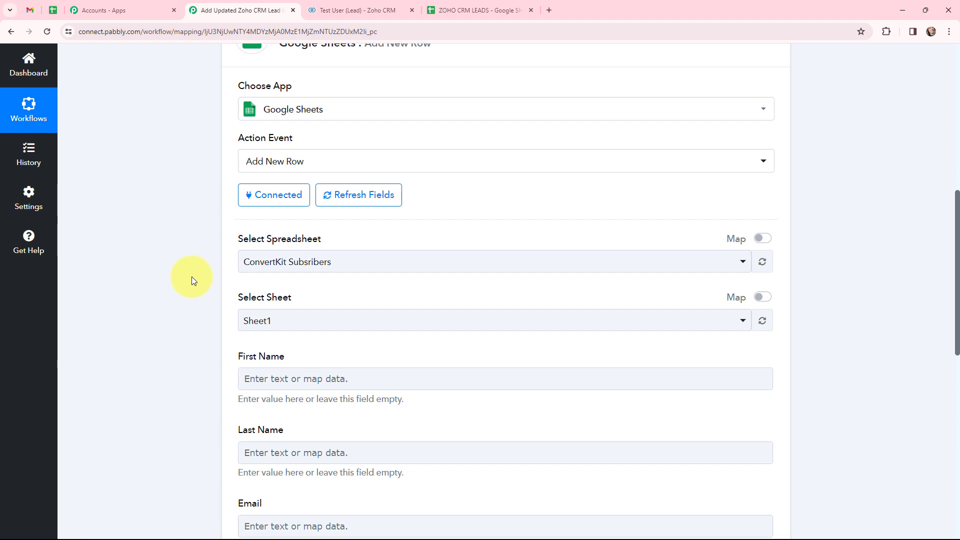
left_click(461, 8)
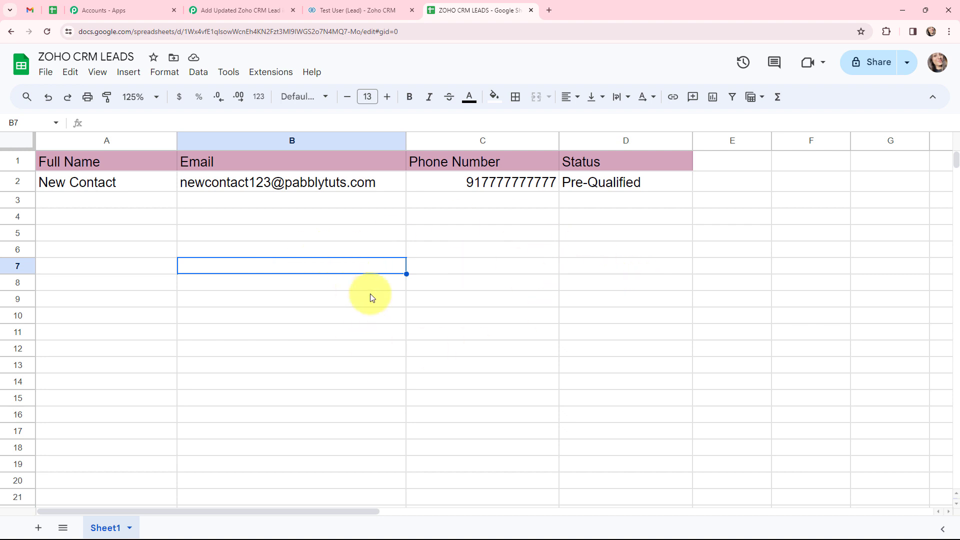
left_click(216, 5)
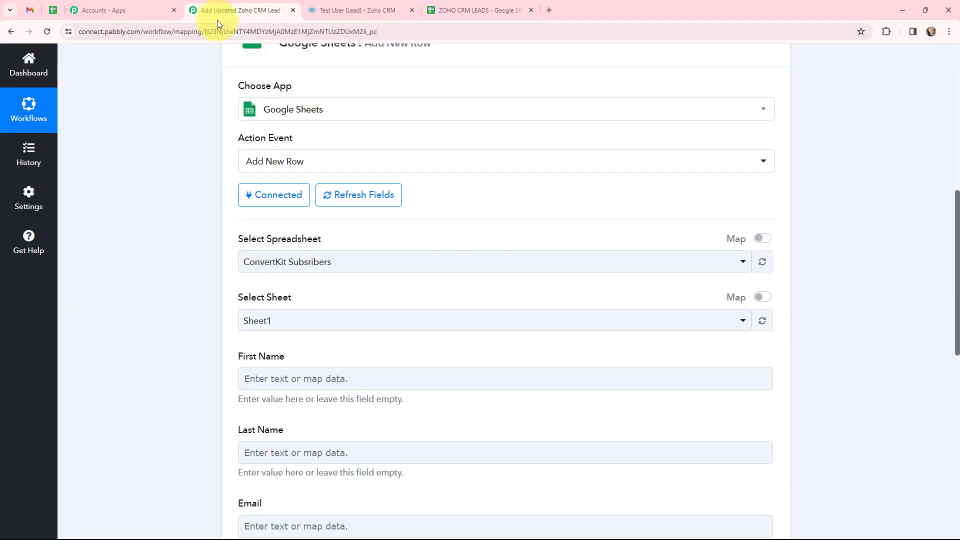
left_click(292, 261)
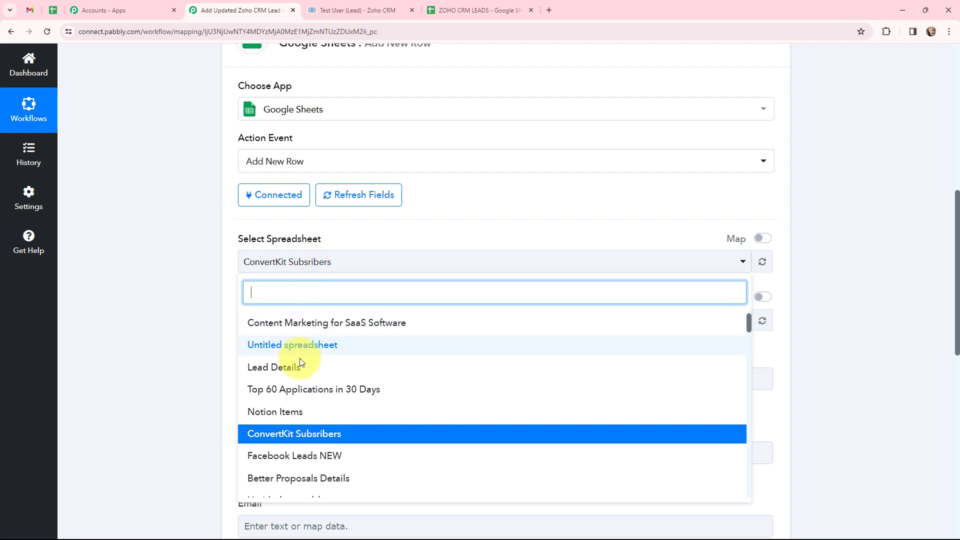
scroll(315, 380, "up", 1)
left_click(306, 326)
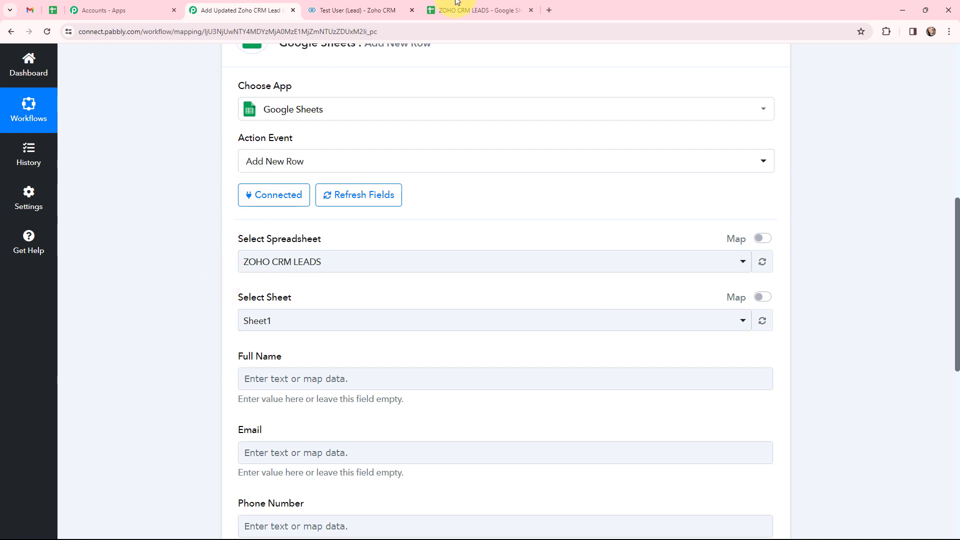
left_click(463, 8)
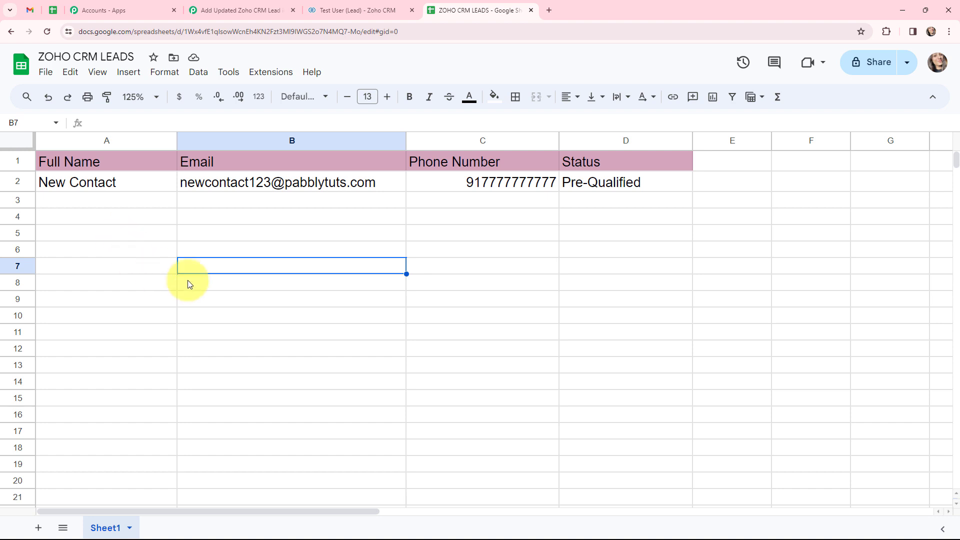
left_click(211, 4)
scroll(180, 245, "down", 3)
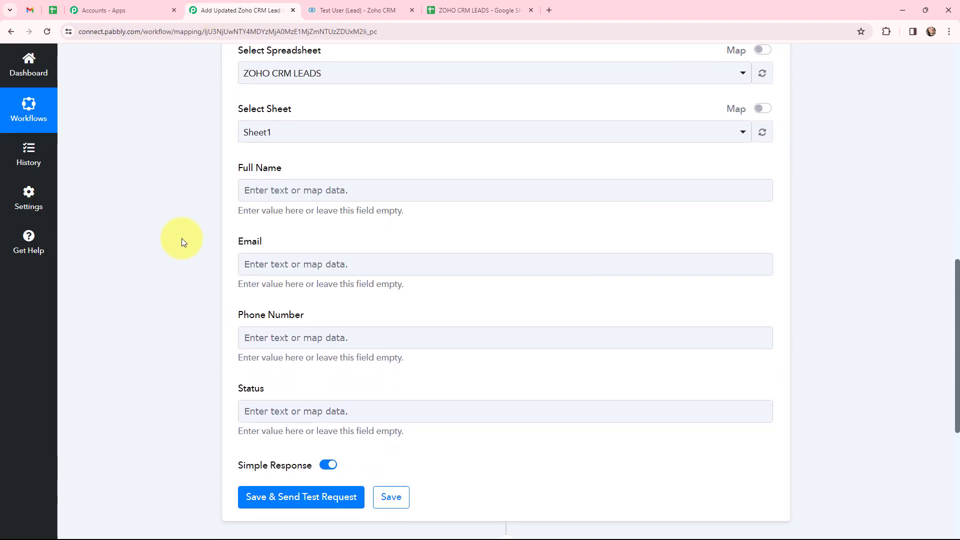
Map the Zoho CRM lead's Full Name and Email into the Full Name and Email columns
scroll(182, 238, "down", 1)
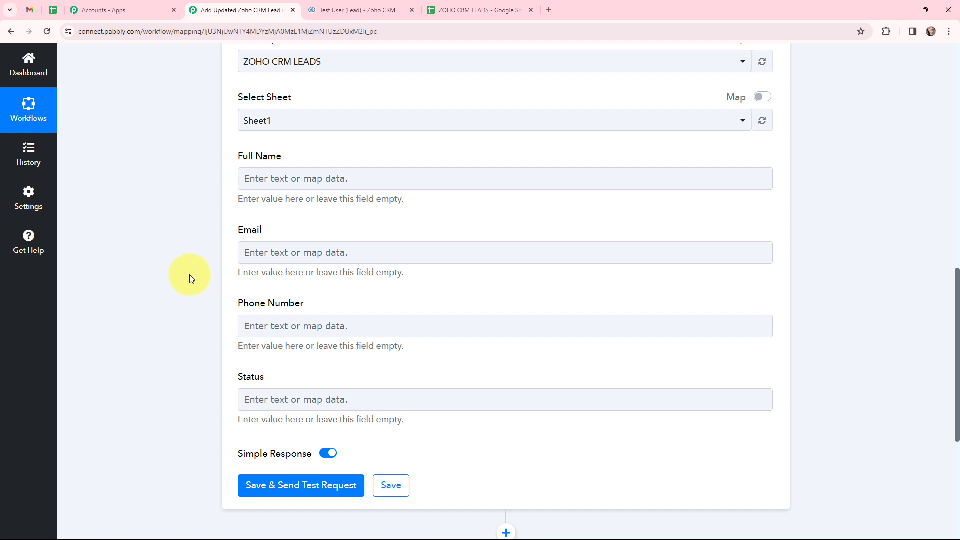
left_click(249, 178)
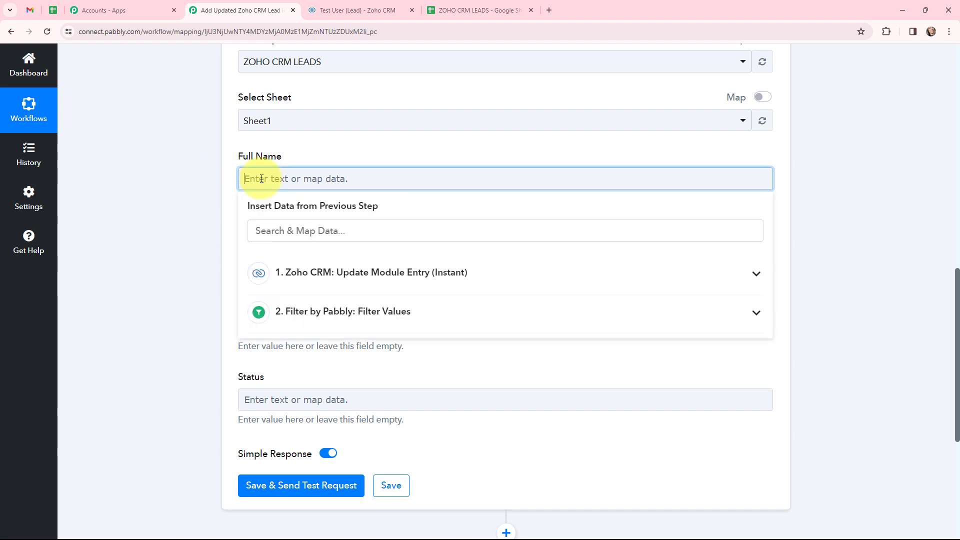
left_click(329, 277)
left_click(342, 232)
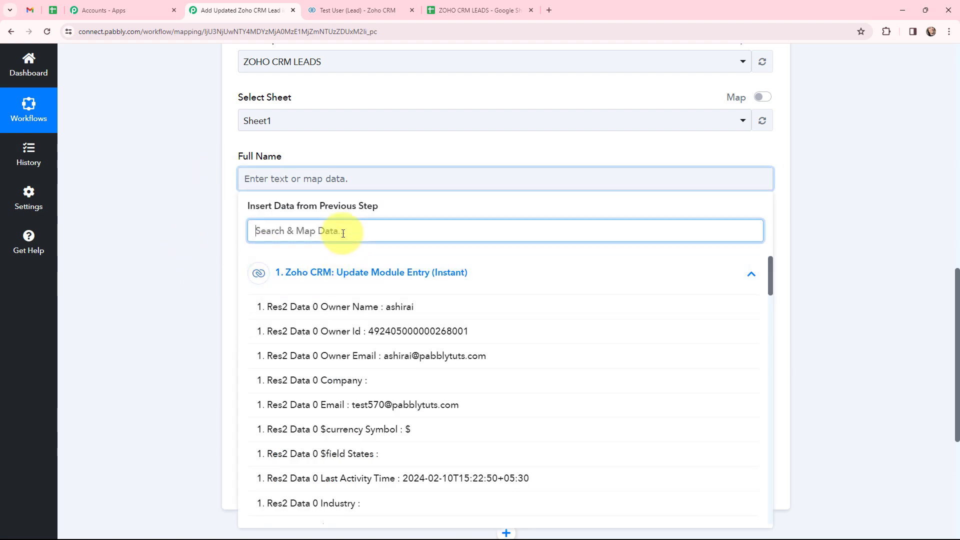
type("test")
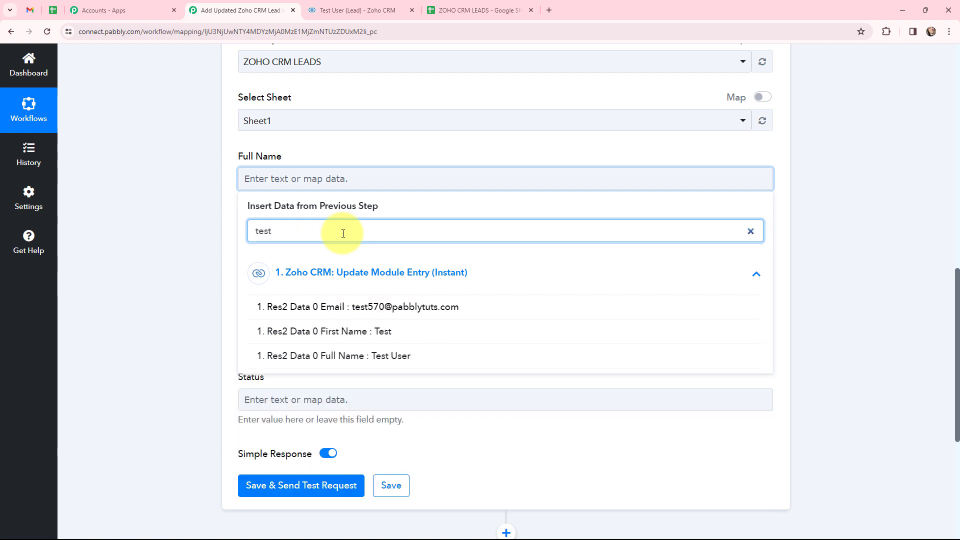
left_click(396, 356)
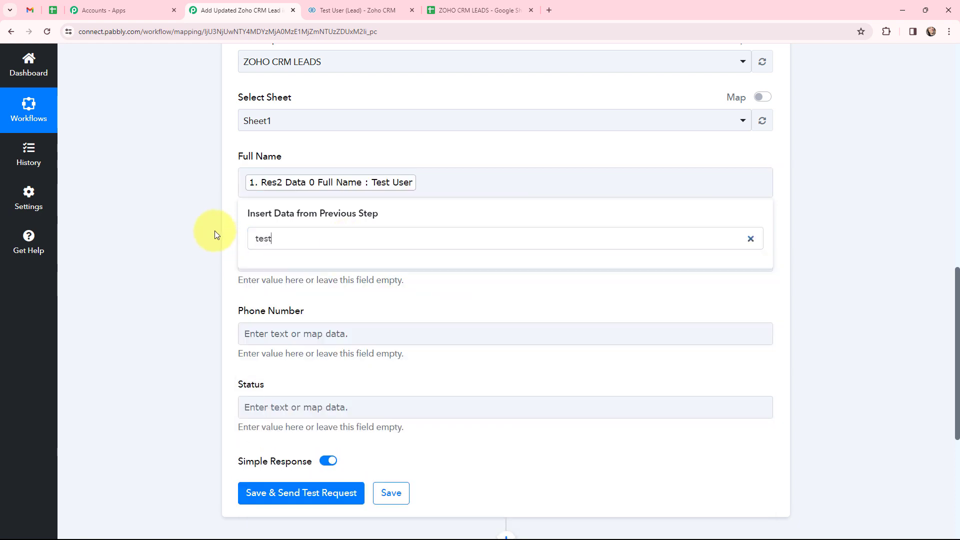
left_click(297, 263)
left_click(320, 353)
left_click(338, 308)
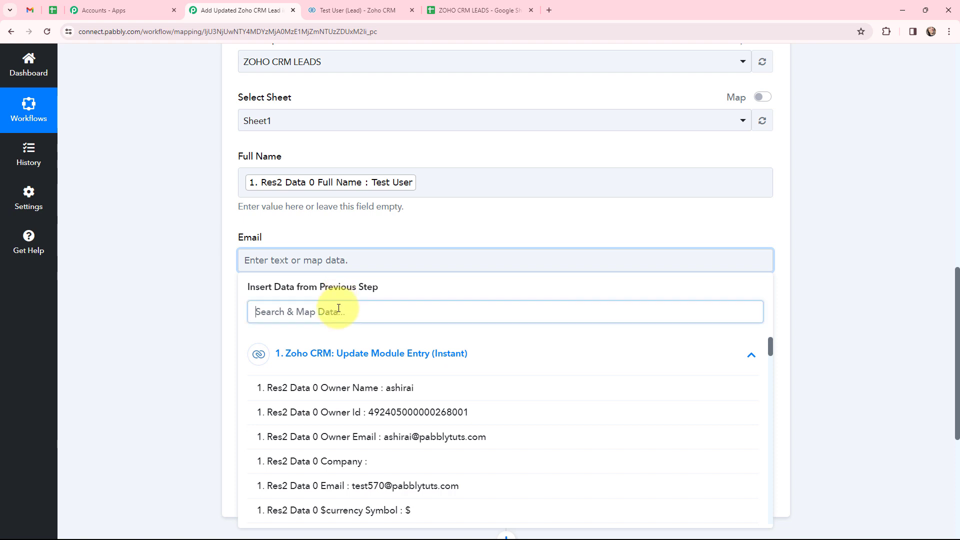
type("email")
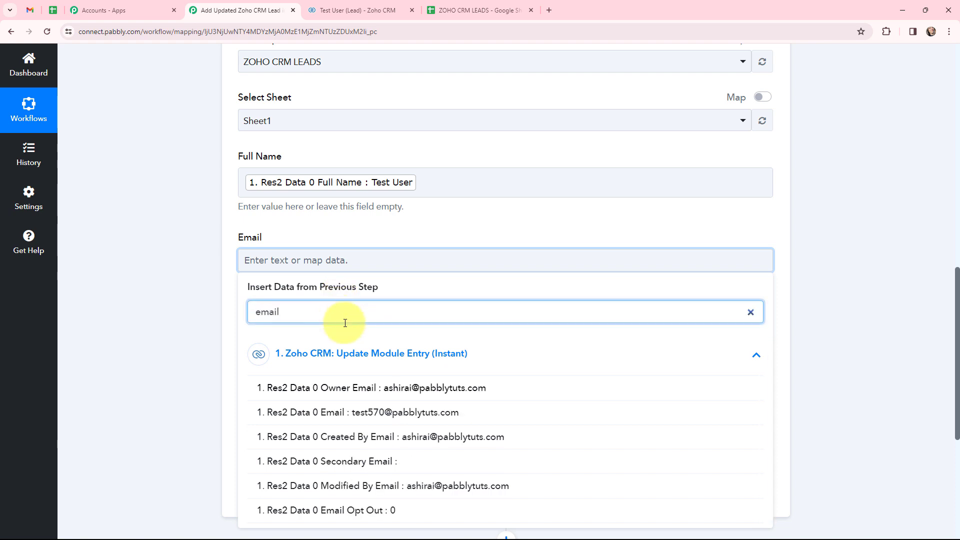
left_click(360, 412)
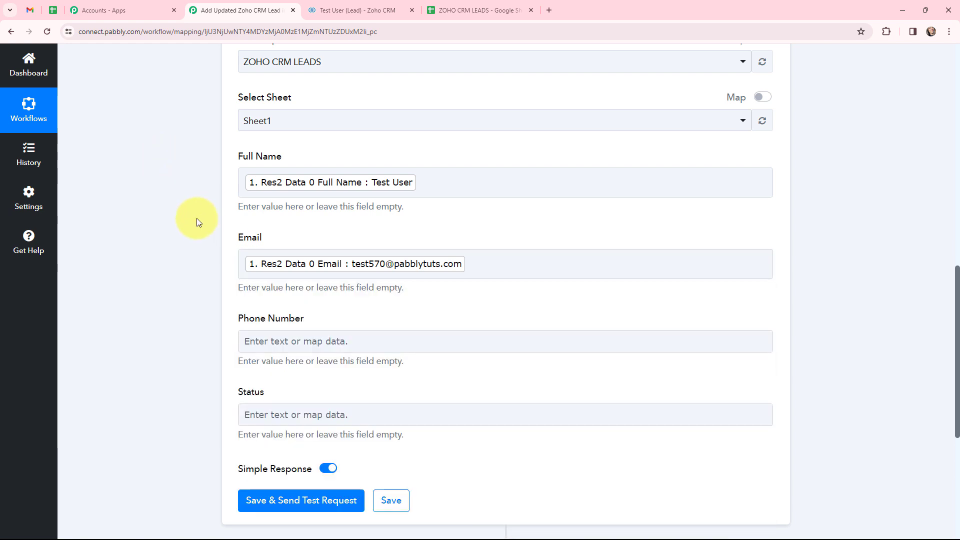
Map the lead's Phone into Phone Number and Lead Status into Status
scroll(197, 218, "down", 2)
left_click(364, 241)
left_click(316, 344)
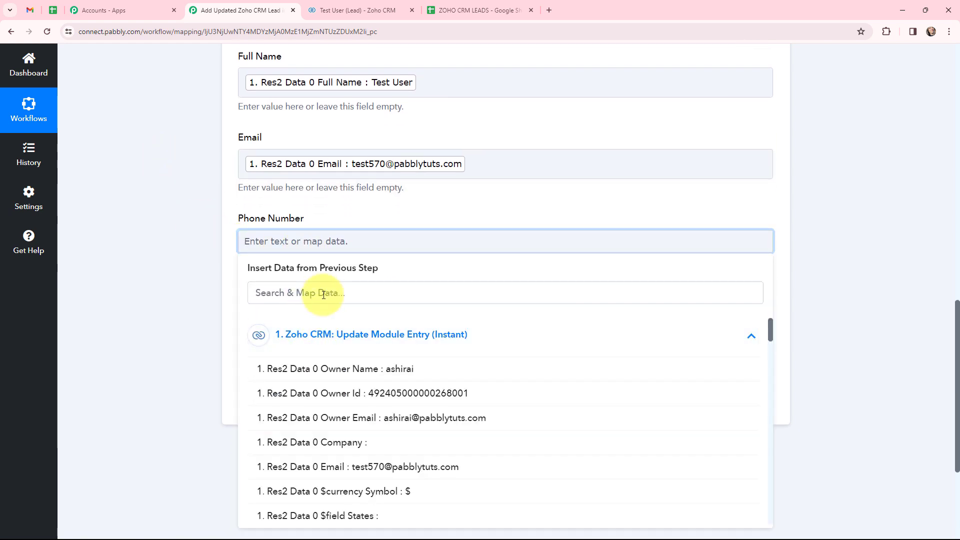
left_click(326, 292)
type("91")
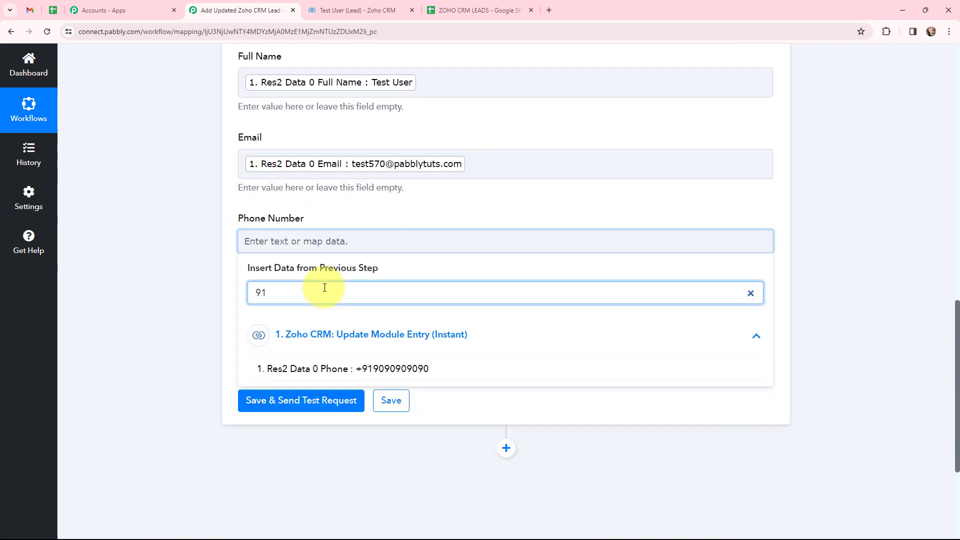
left_click(320, 369)
left_click(251, 322)
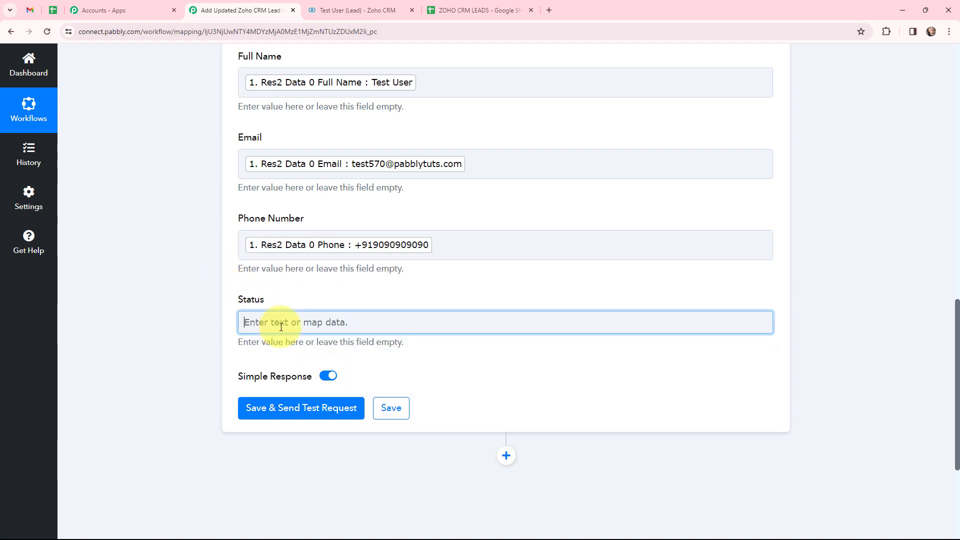
left_click(334, 427)
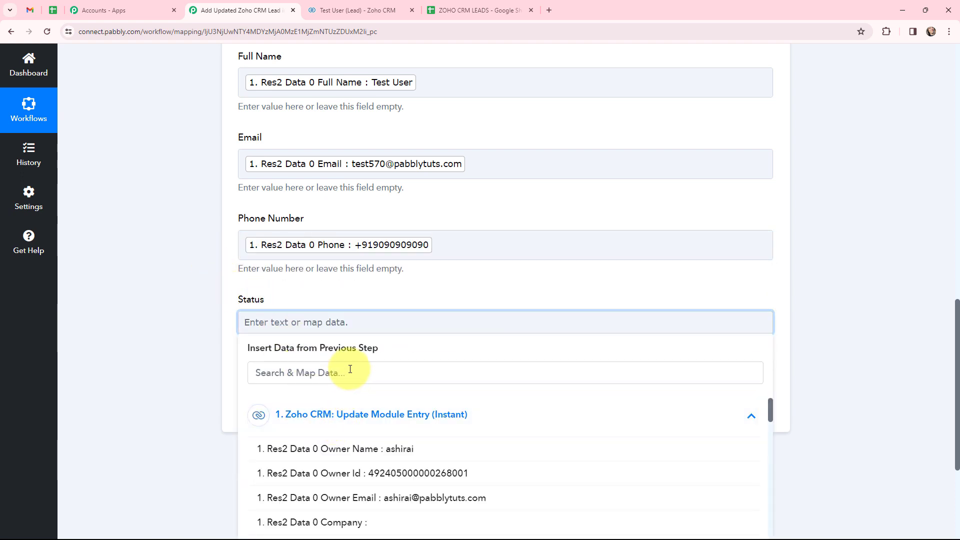
left_click(351, 371)
type("pre")
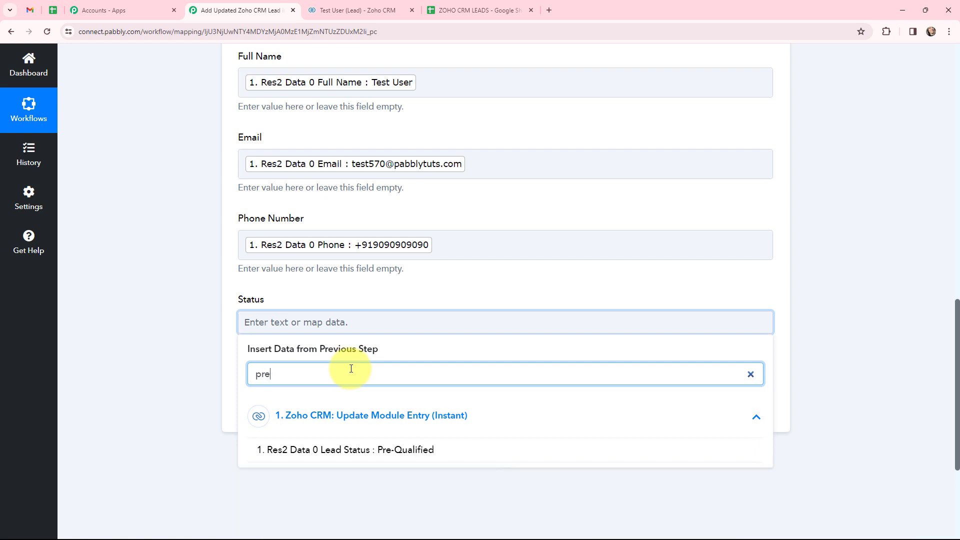
left_click(386, 450)
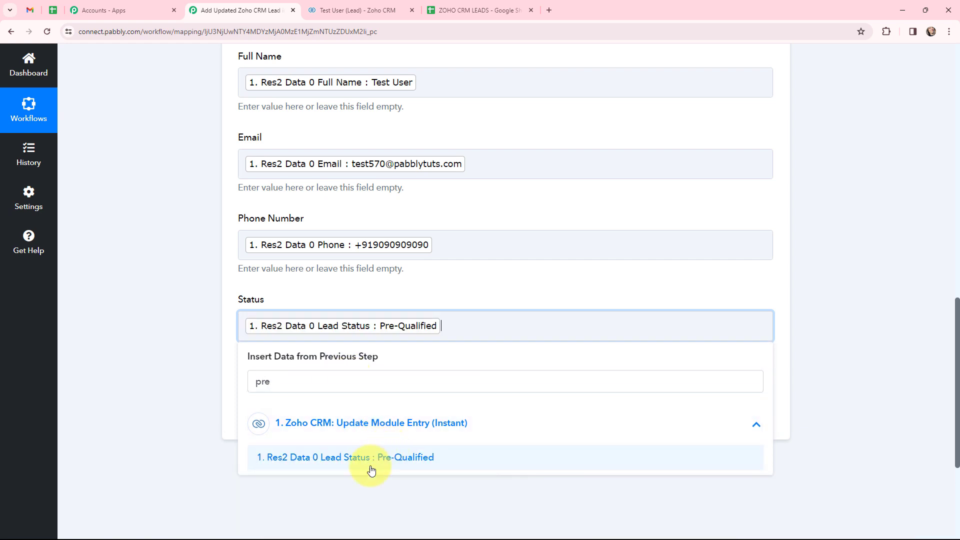
left_click(180, 222)
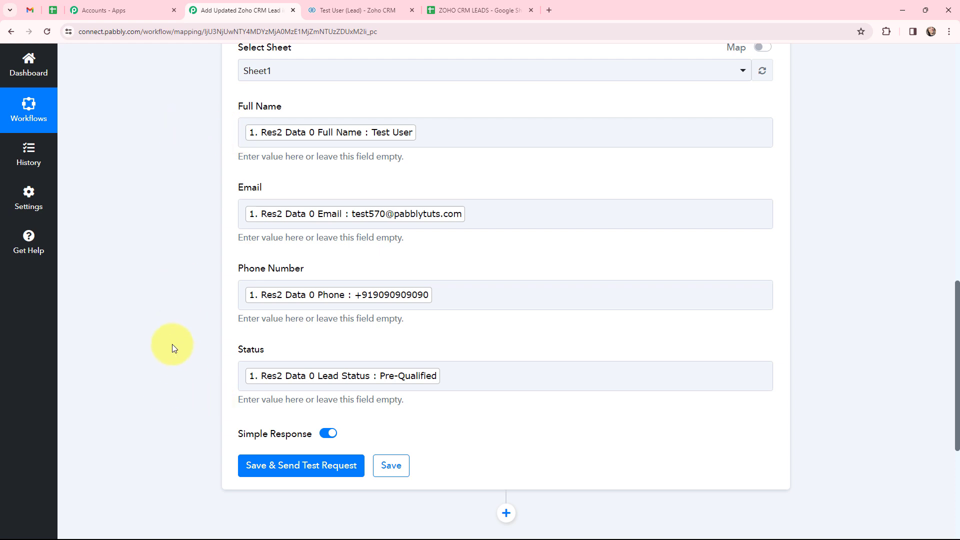
Send the test request and verify row 3 with the Pre-Qualified lead in ZOHO CRM LEADS
scroll(164, 385, "down", 3)
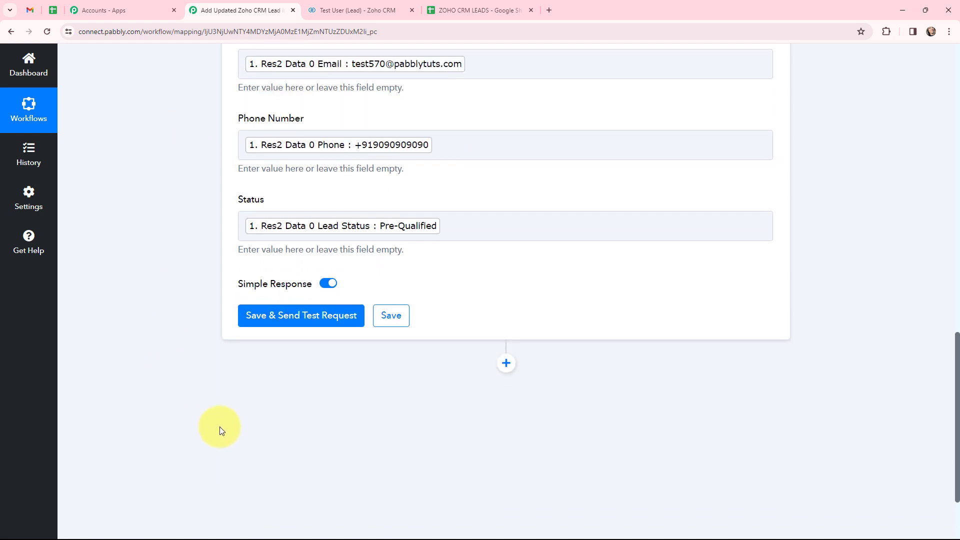
left_click(302, 316)
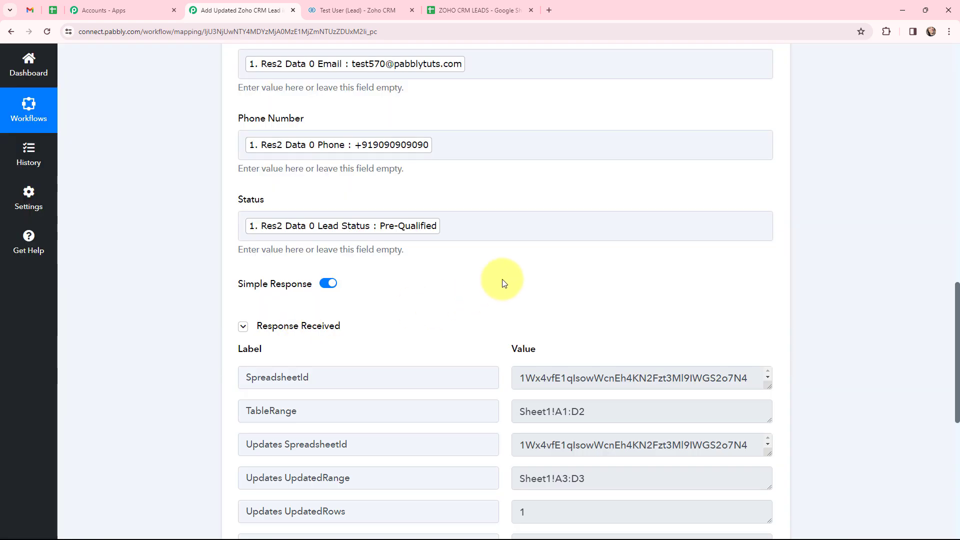
scroll(502, 280, "down", 2)
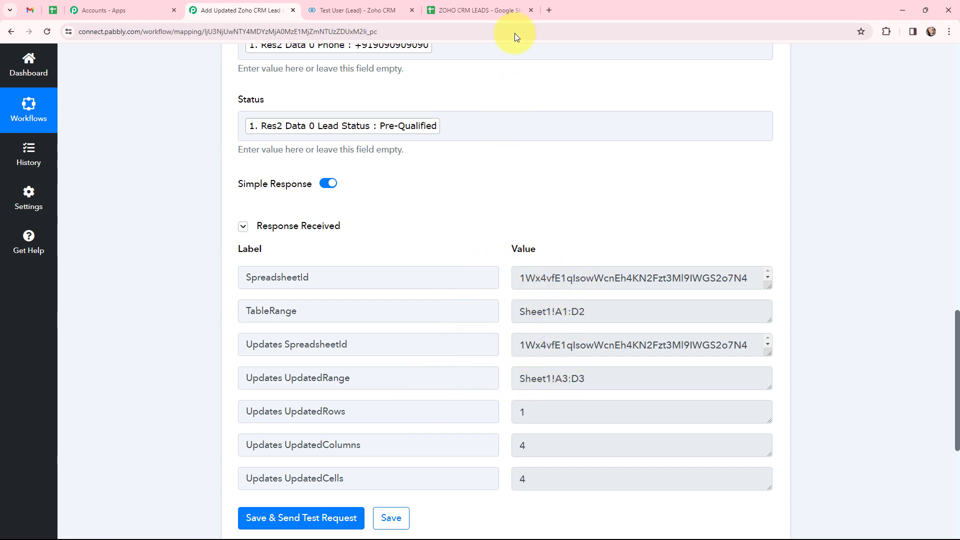
left_click(495, 9)
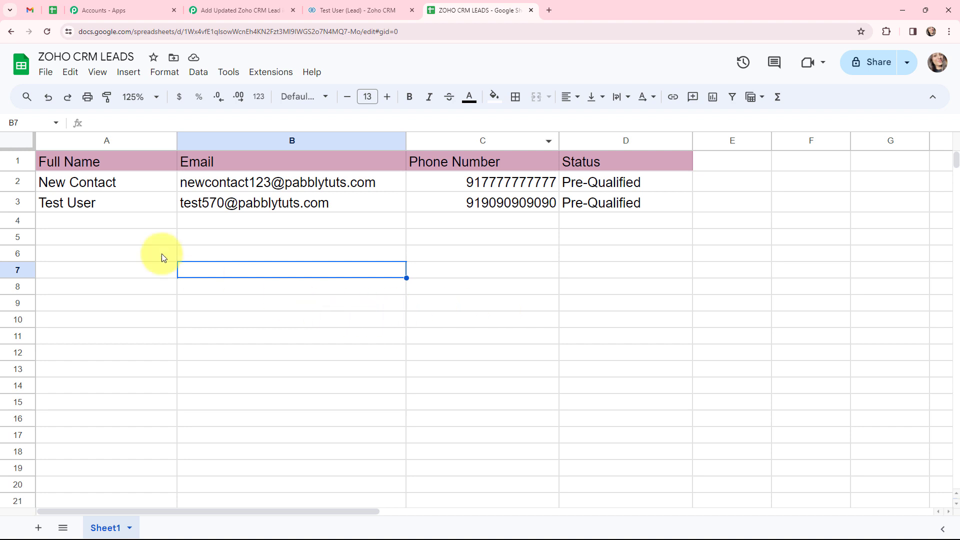